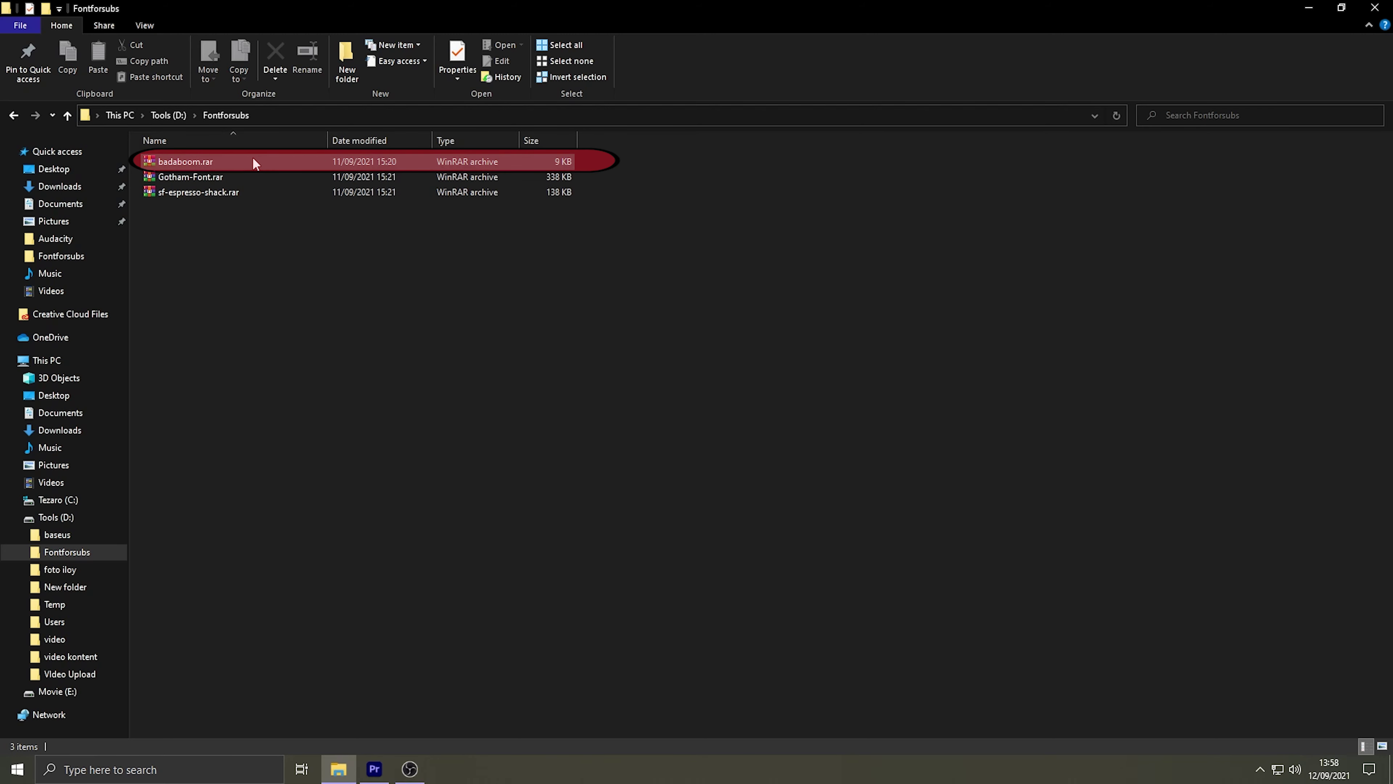
Extract badaboom.rar to badaboom\ using the archive's password, then open the extracted folder.
right_click(238, 159)
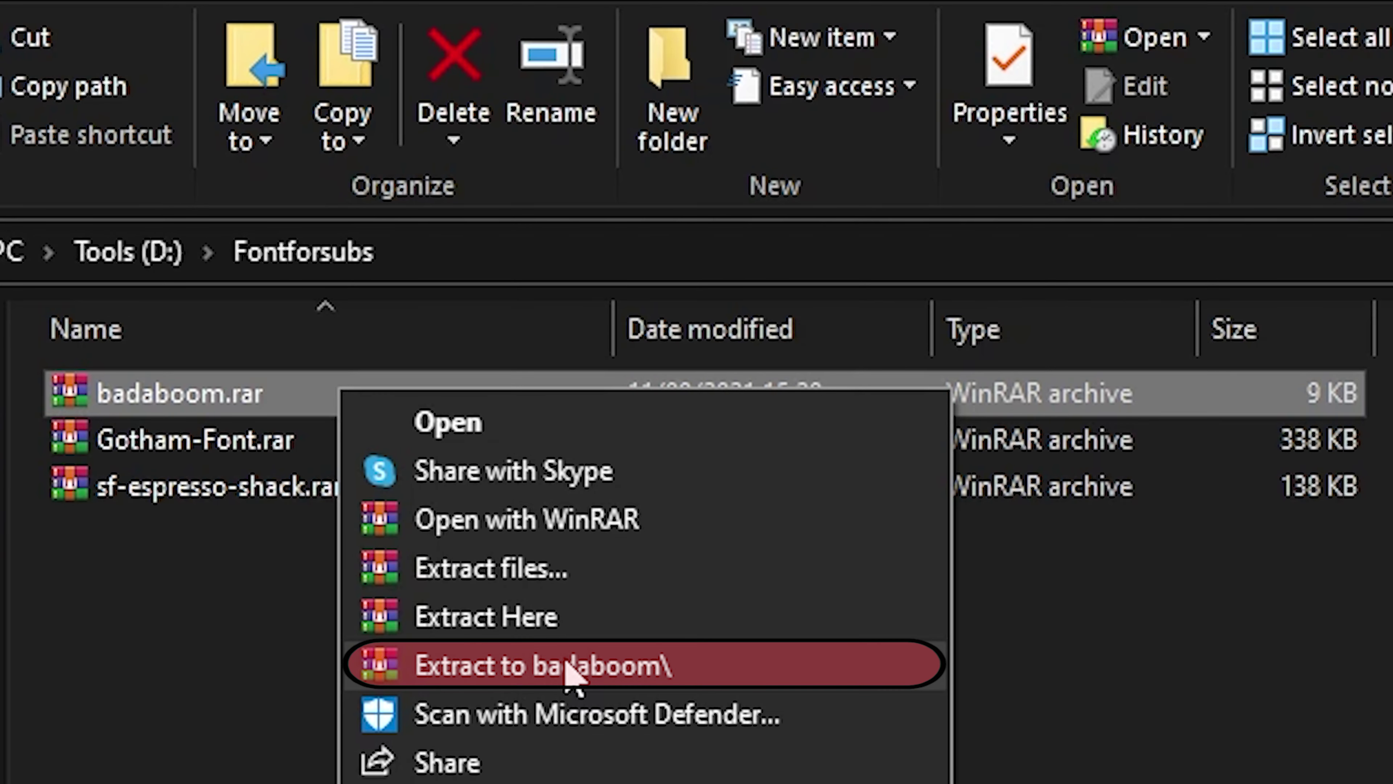
left_click(568, 665)
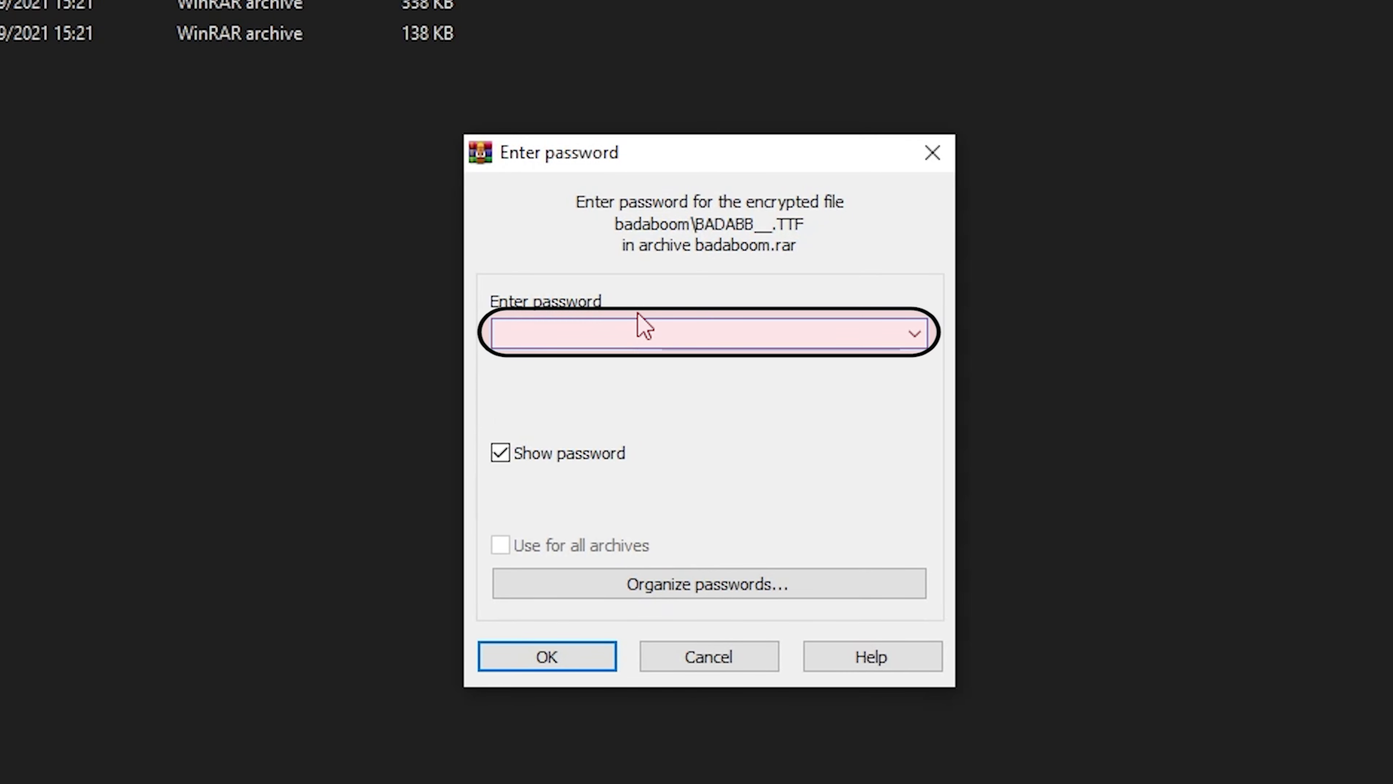
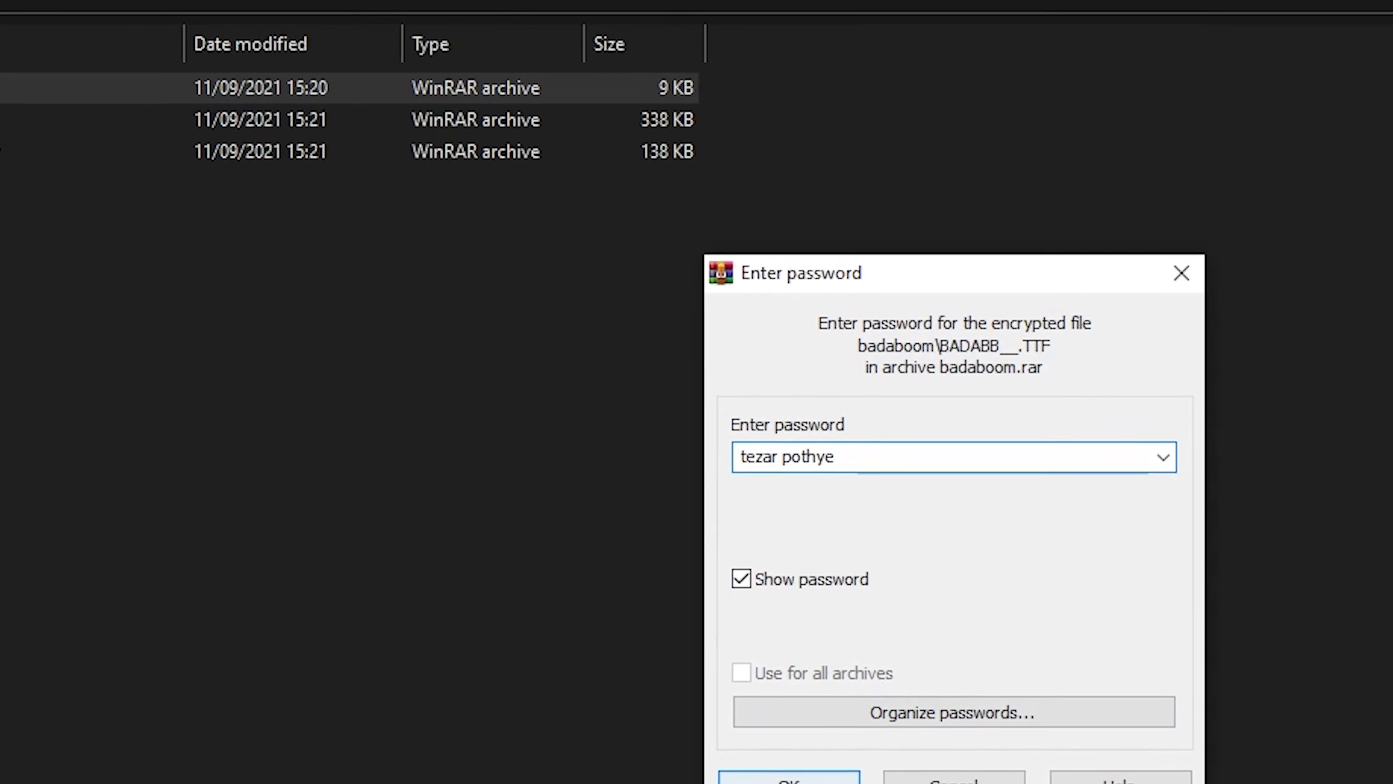
left_click(547, 656)
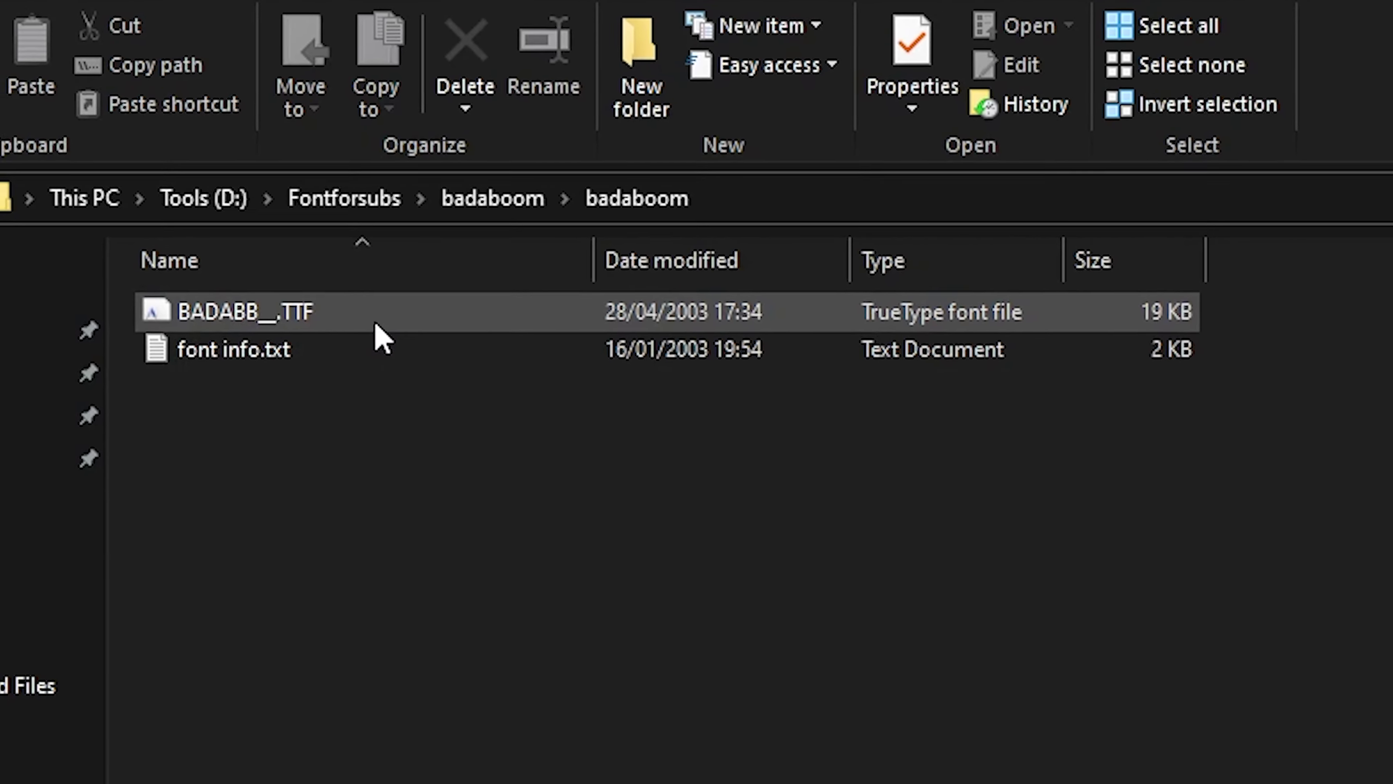
Copy BADABB__.TTF into C:\Windows\Fonts to install the Badaboom font.
right_click(387, 242)
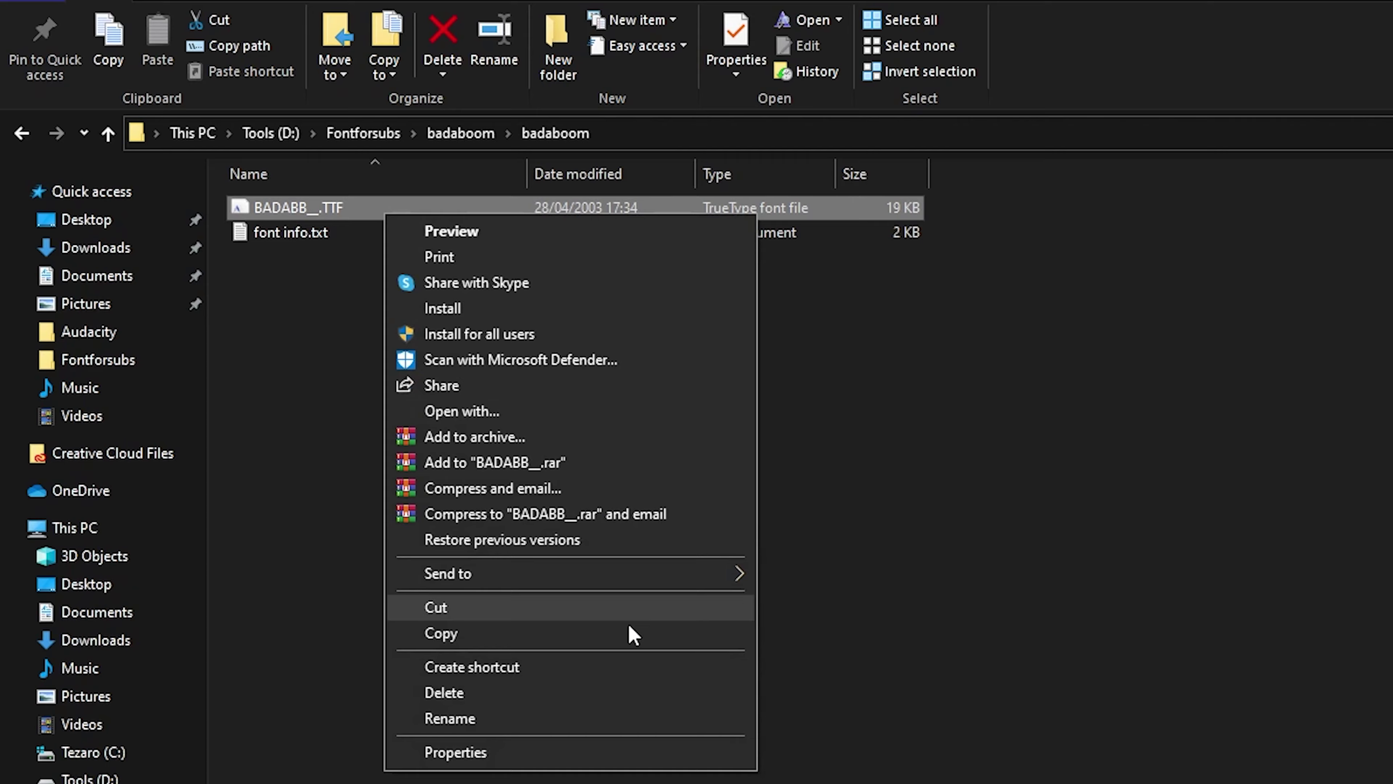
left_click(540, 641)
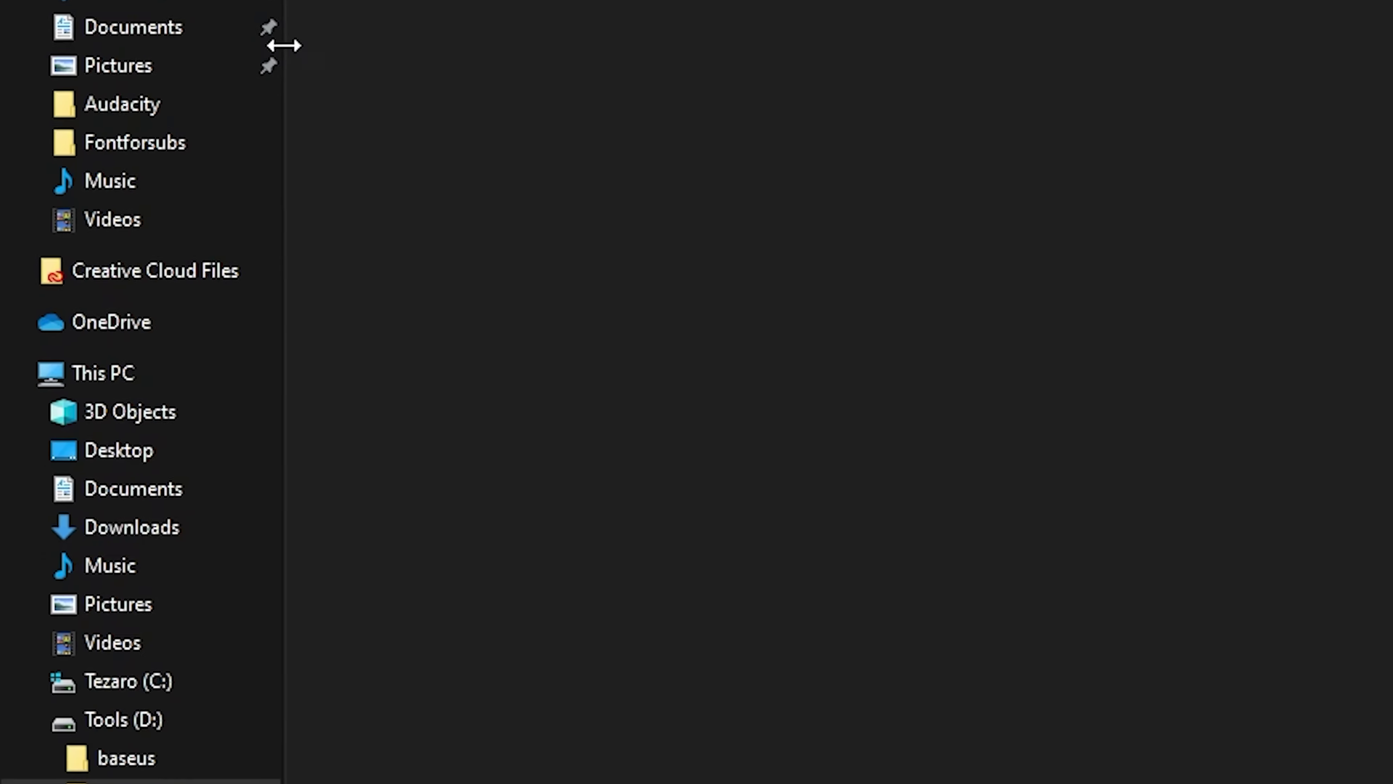
left_click(308, 467)
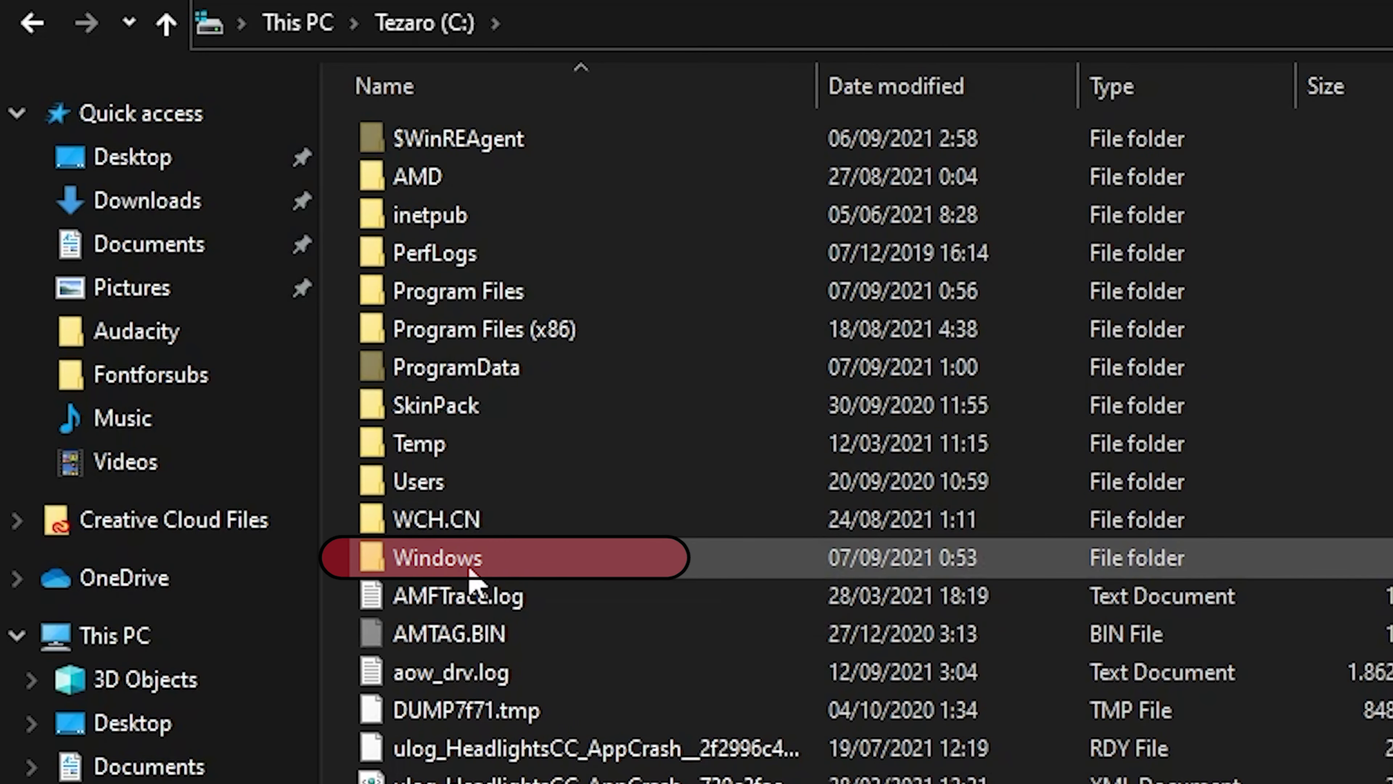
double_click(392, 565)
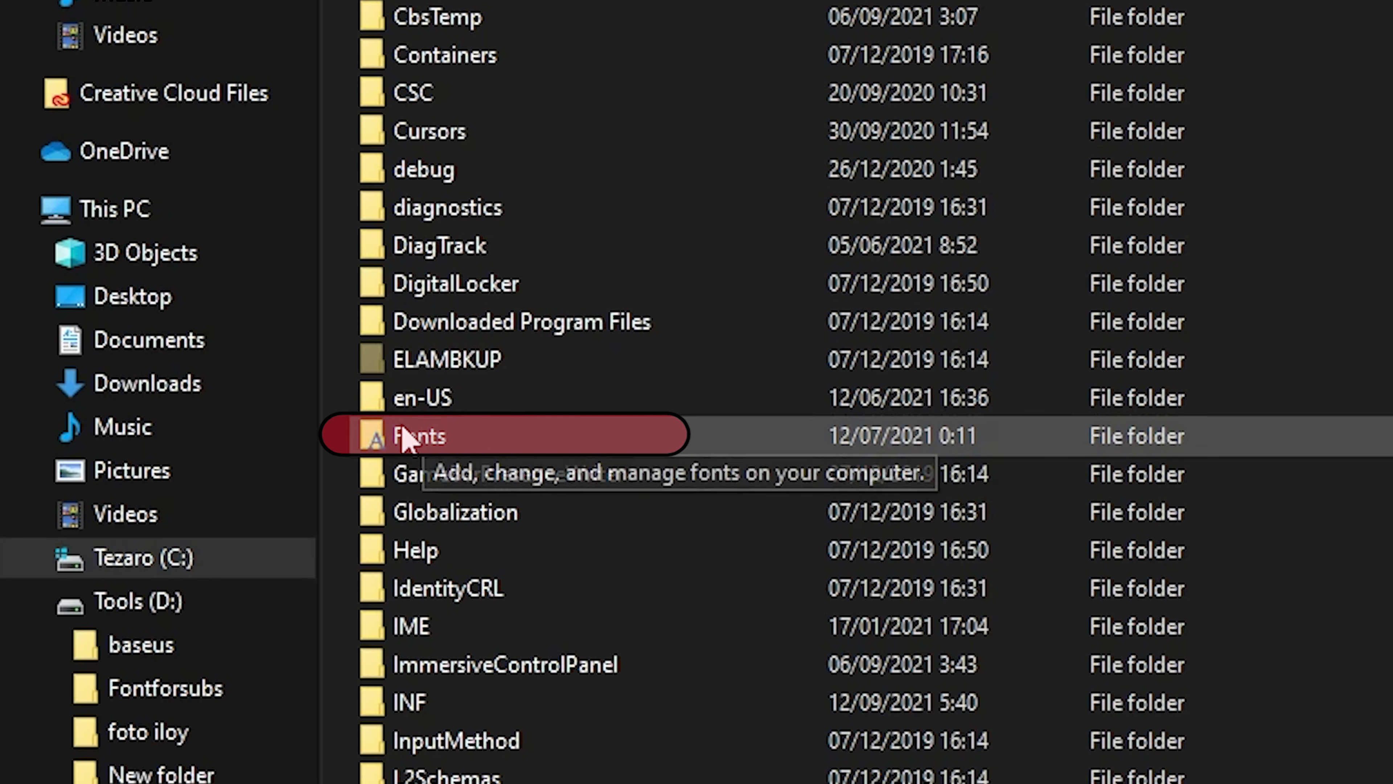
double_click(417, 437)
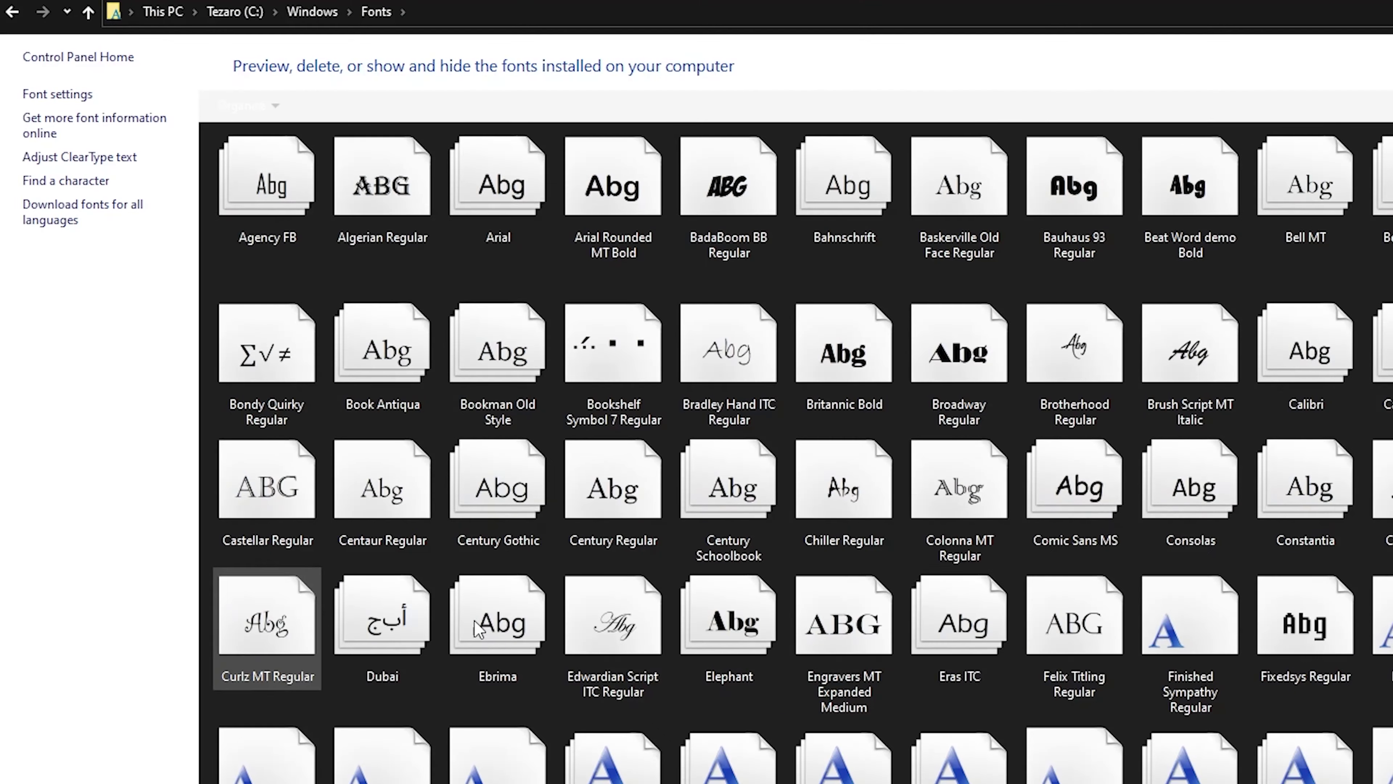
scroll(477, 628, "down", 10)
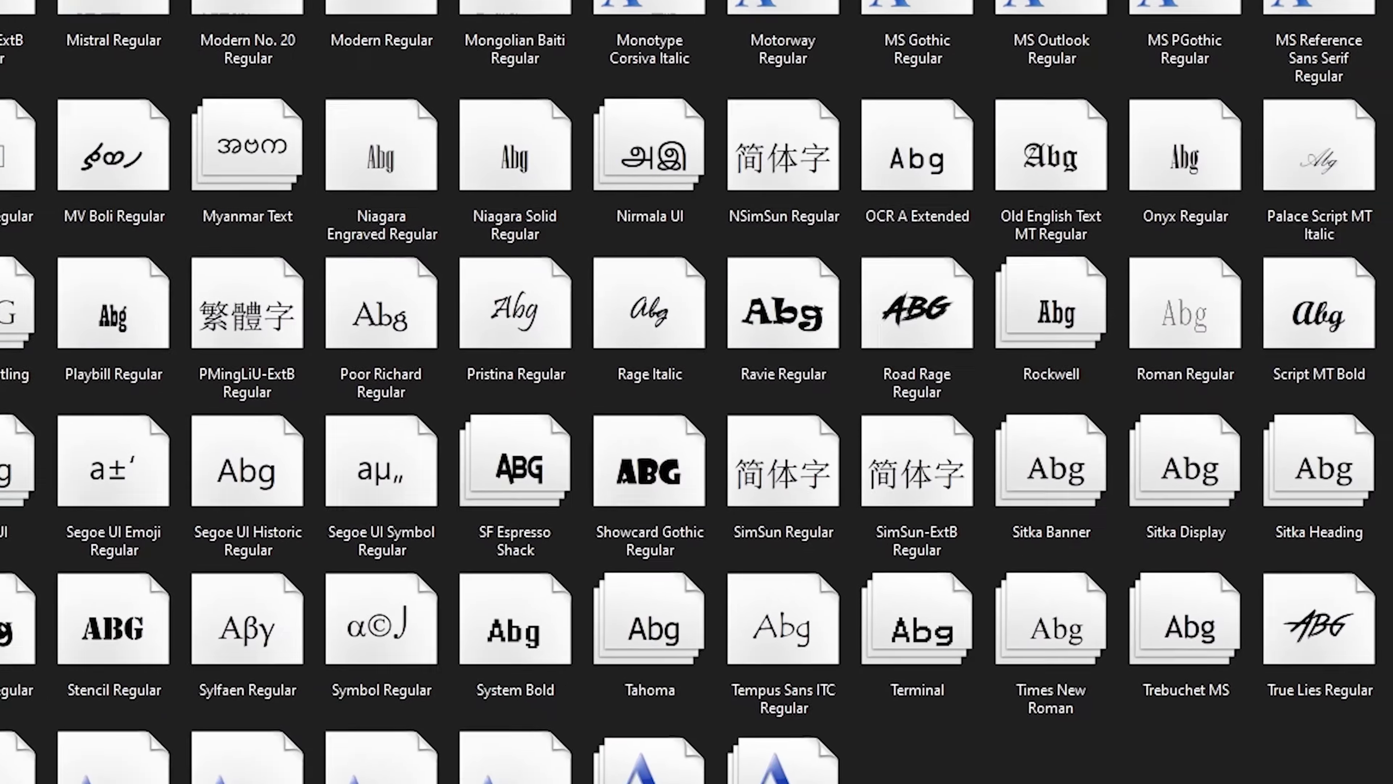
right_click(686, 692)
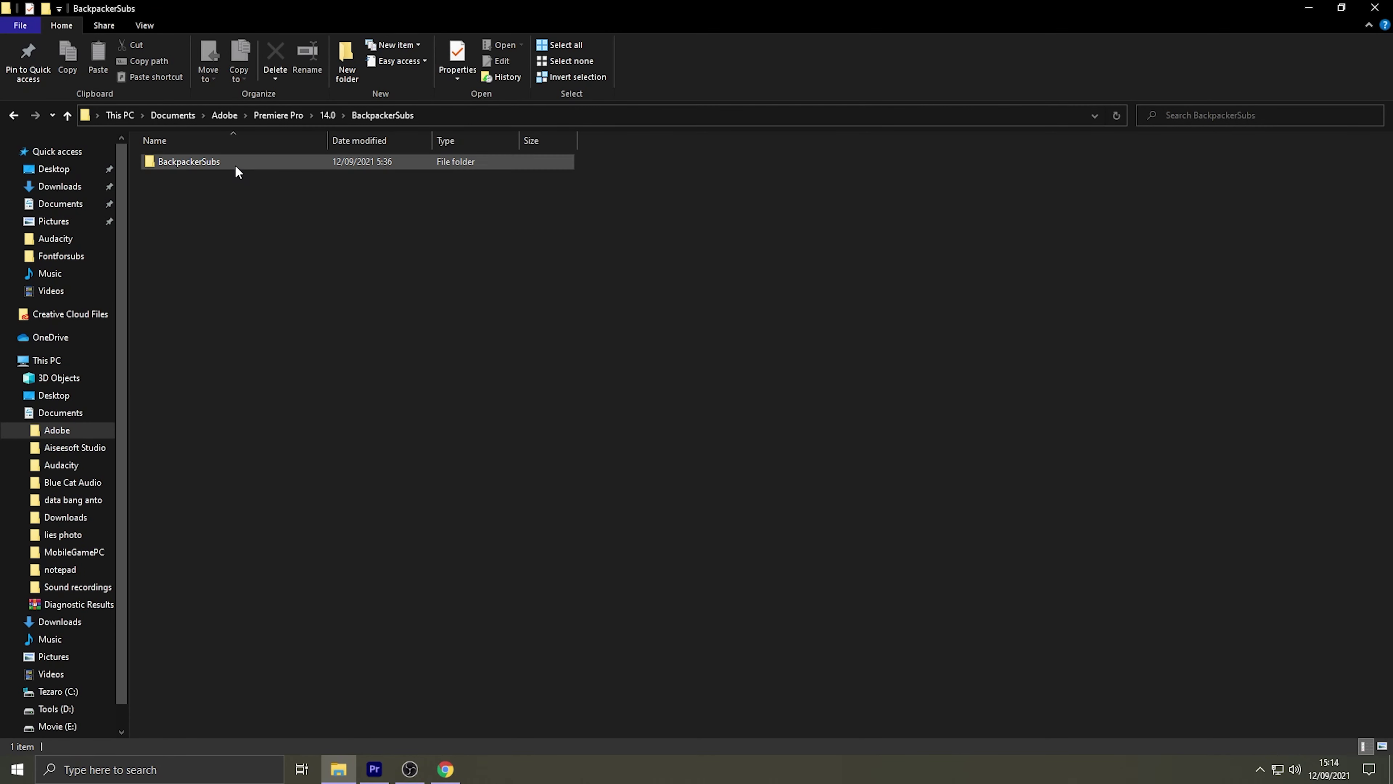
Open BackpackerSubs.prproj from the BackpackerSubs folder in Premiere Pro.
mouse_move(234, 166)
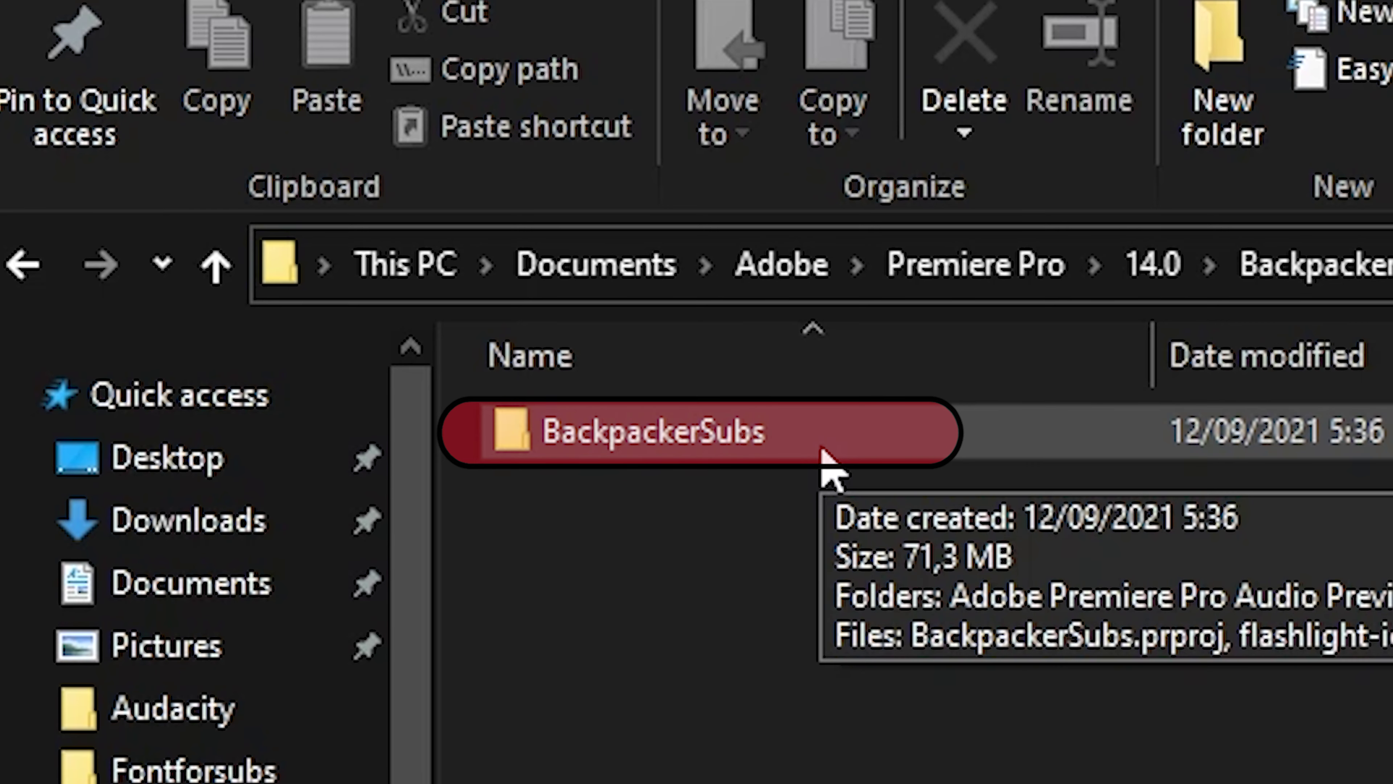
double_click(823, 447)
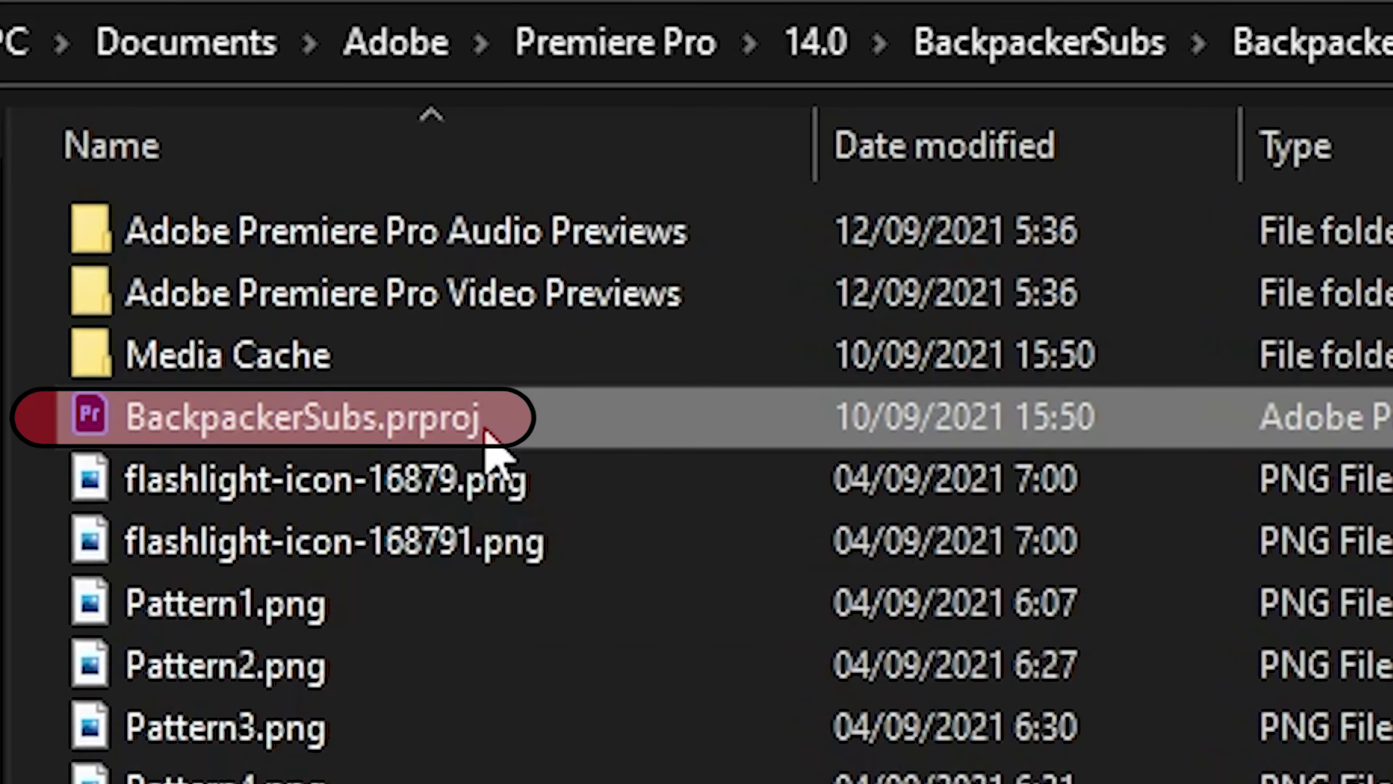
double_click(484, 432)
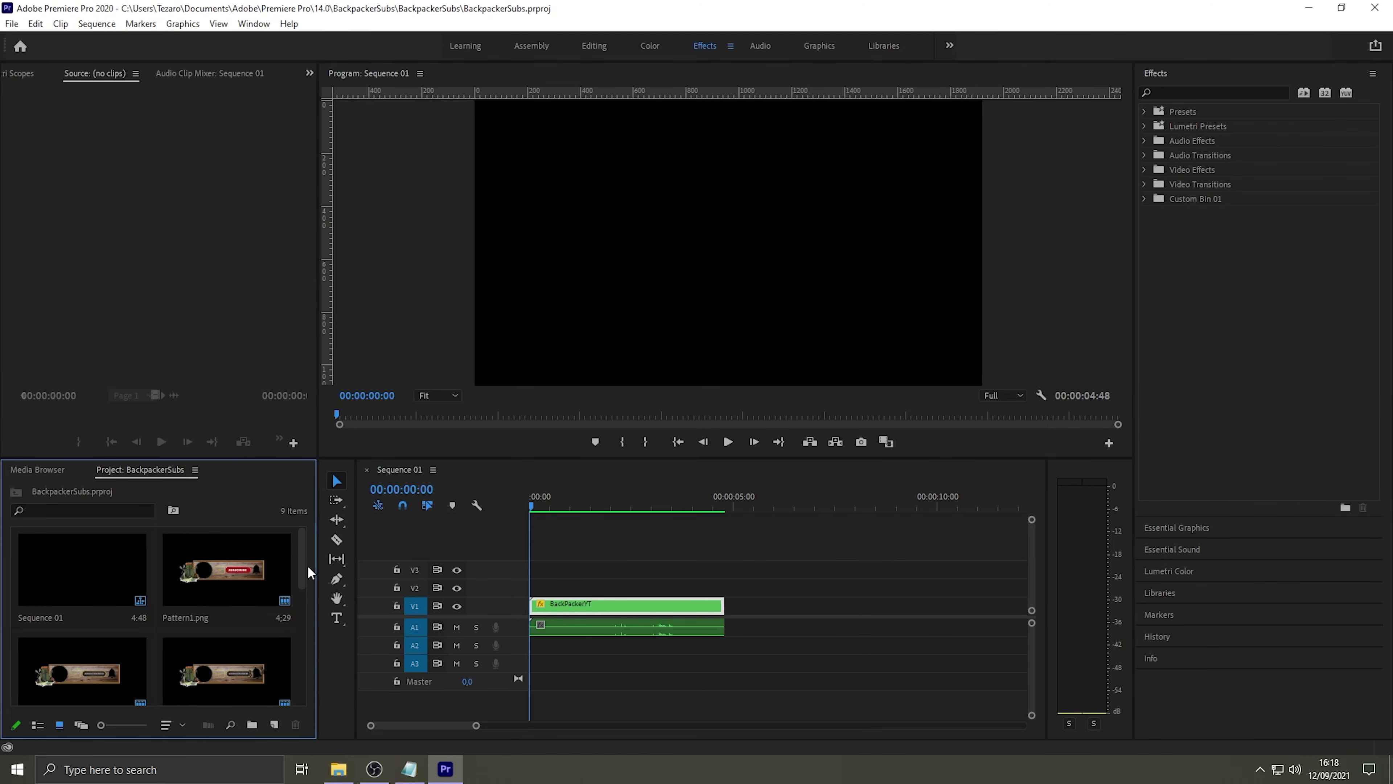
Open the nested BackPackerYT sequence and import iink logo.jpg from Downloads.
scroll(305, 570, "down", 3)
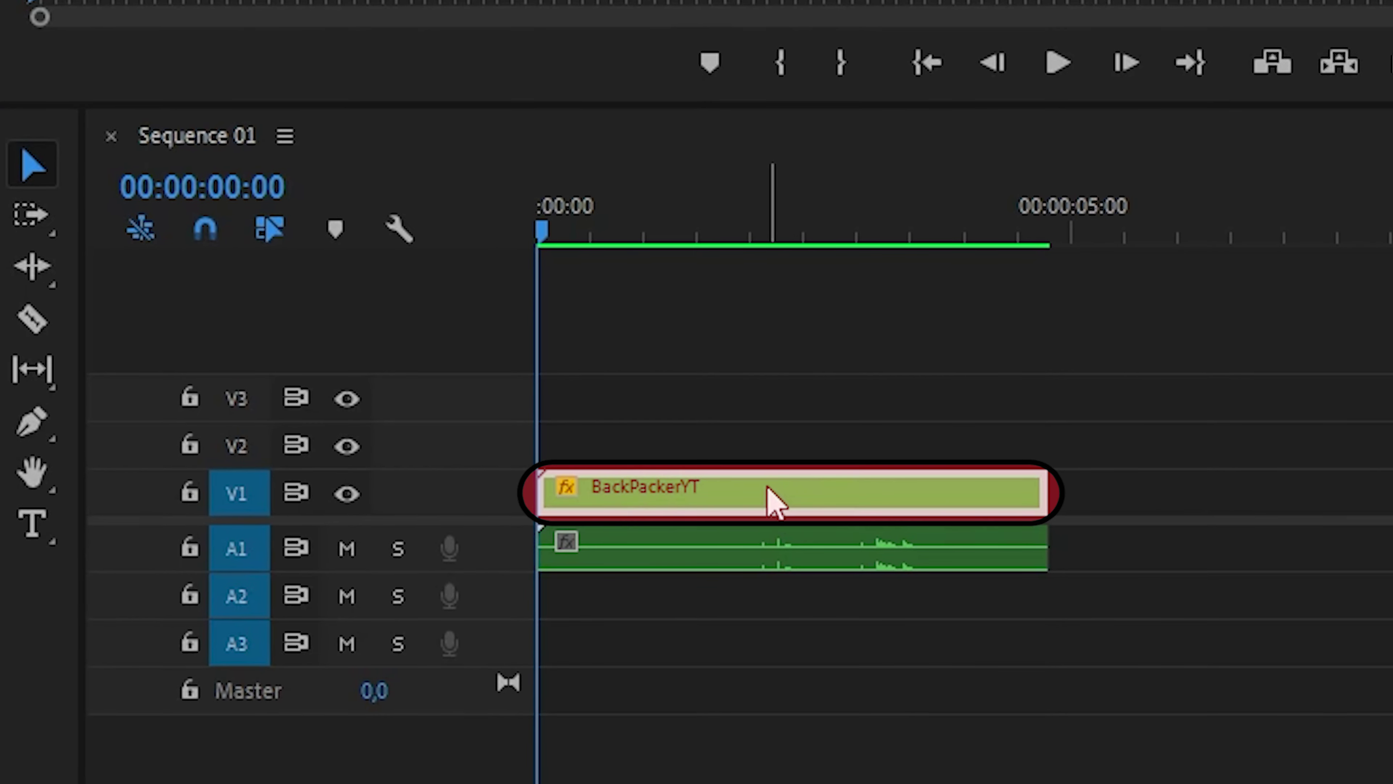
double_click(774, 501)
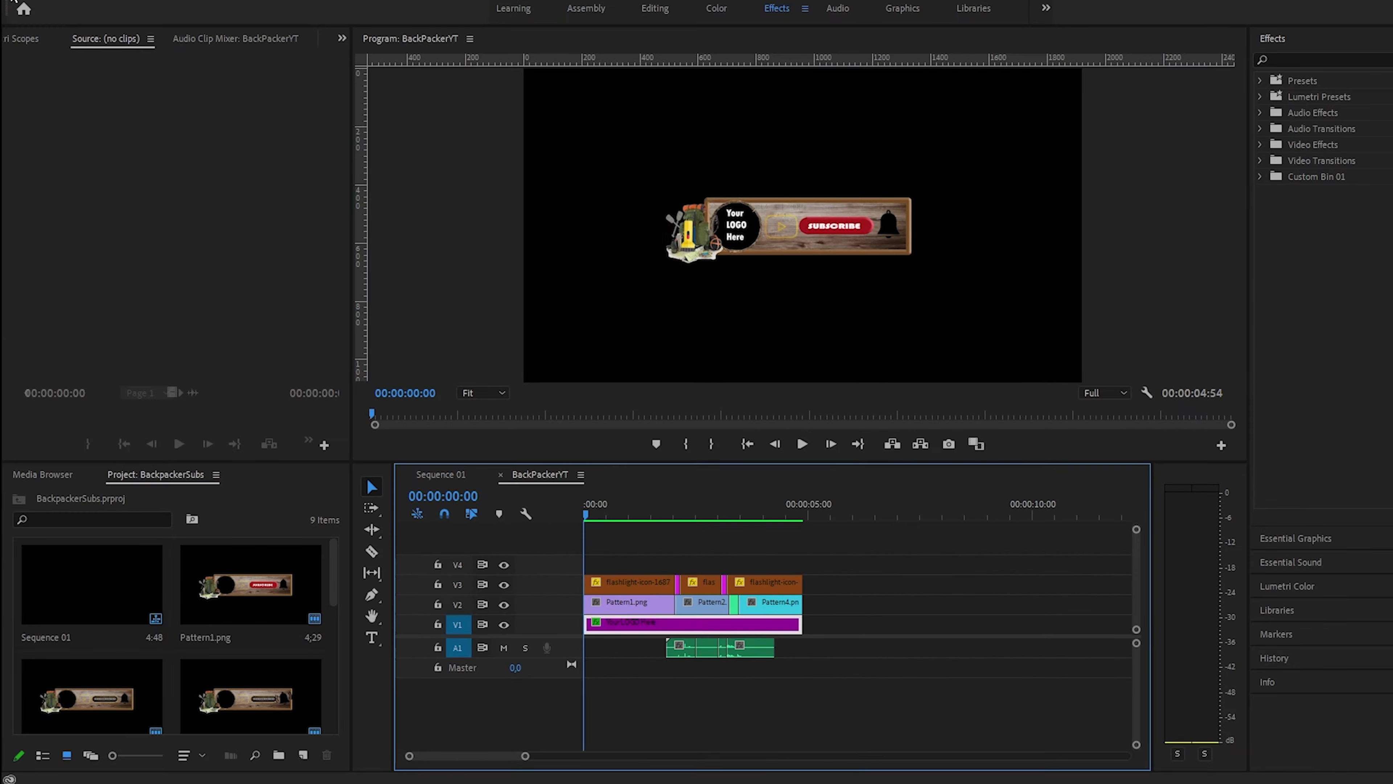
left_click(14, 2)
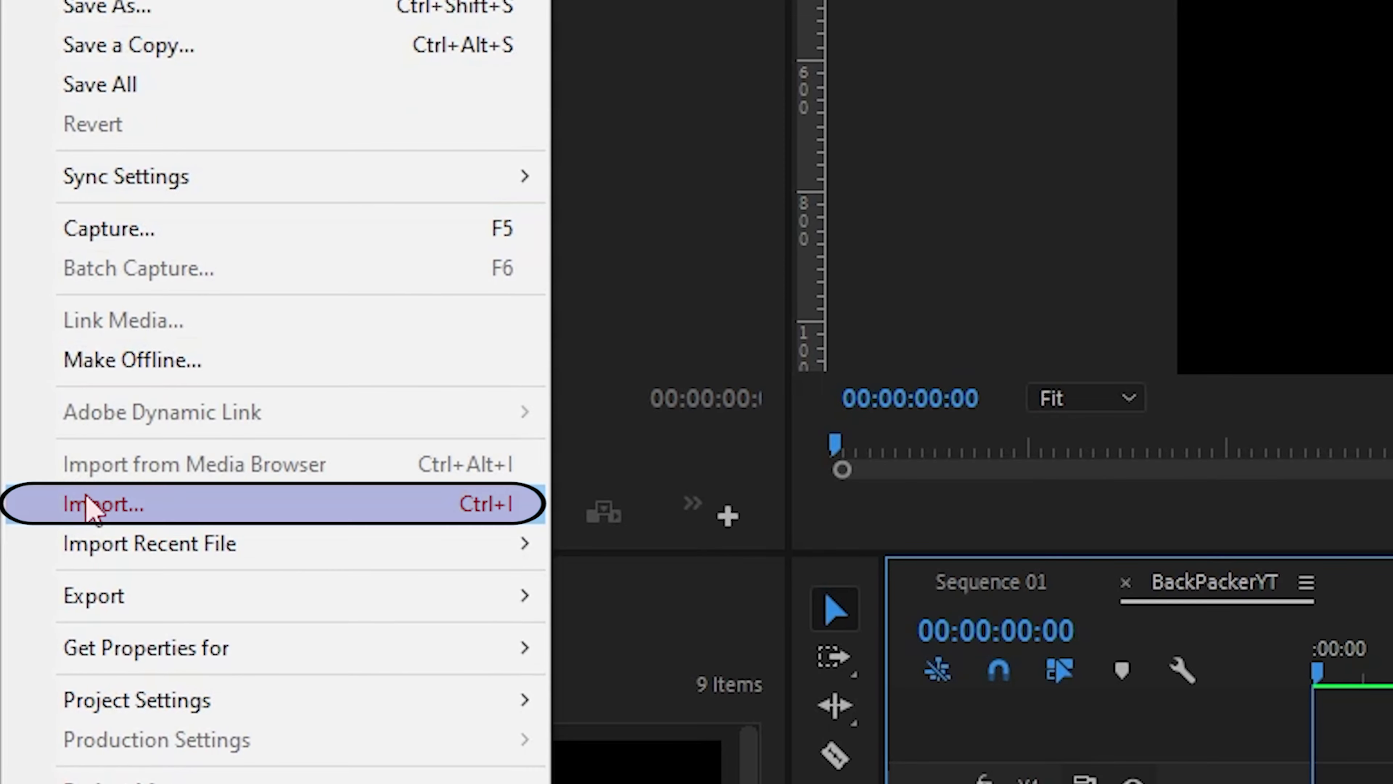
left_click(48, 440)
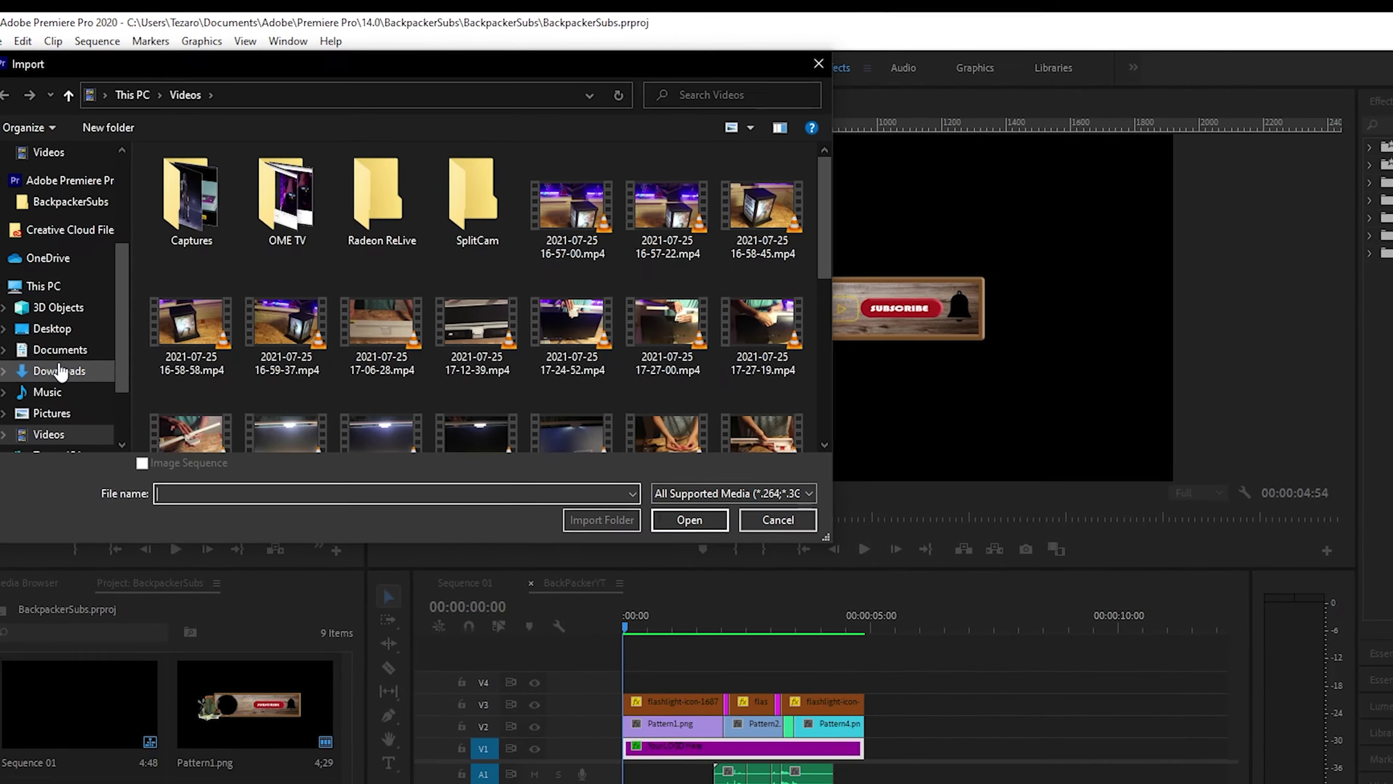
left_click(59, 409)
left_click(214, 178)
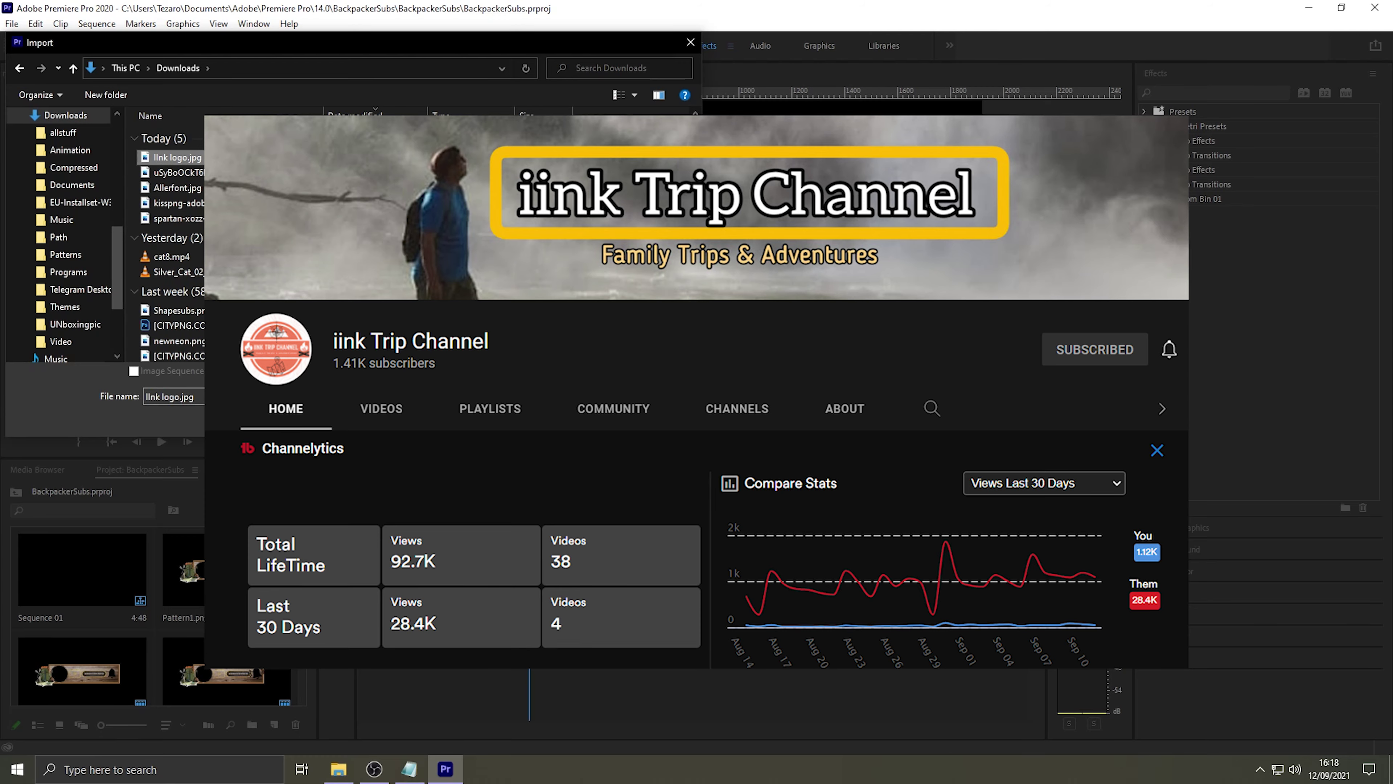
key("Return")
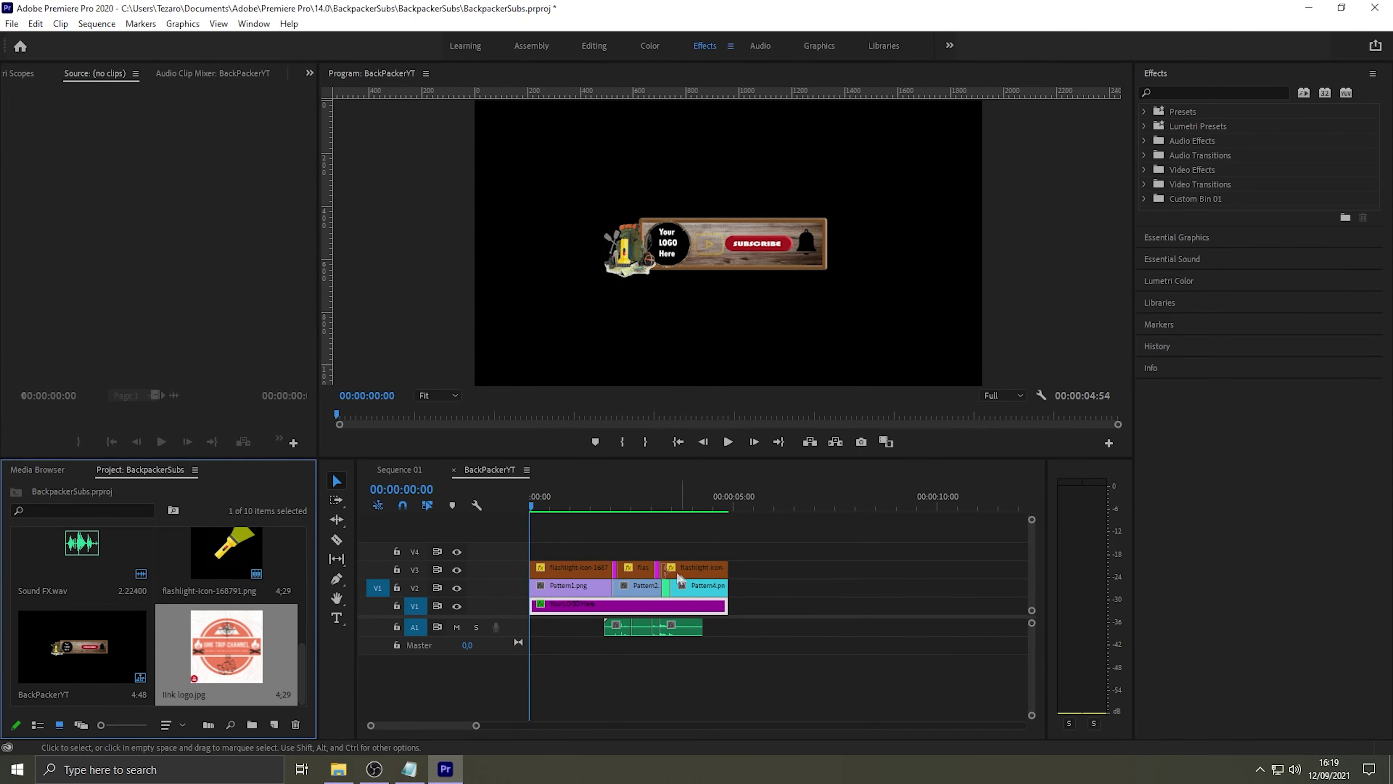
Swap the Your LOGO Here placeholder for iink logo.jpg at scale 97, then open Sequence 01.
left_click_drag(230, 665, 749, 605)
key("Delete")
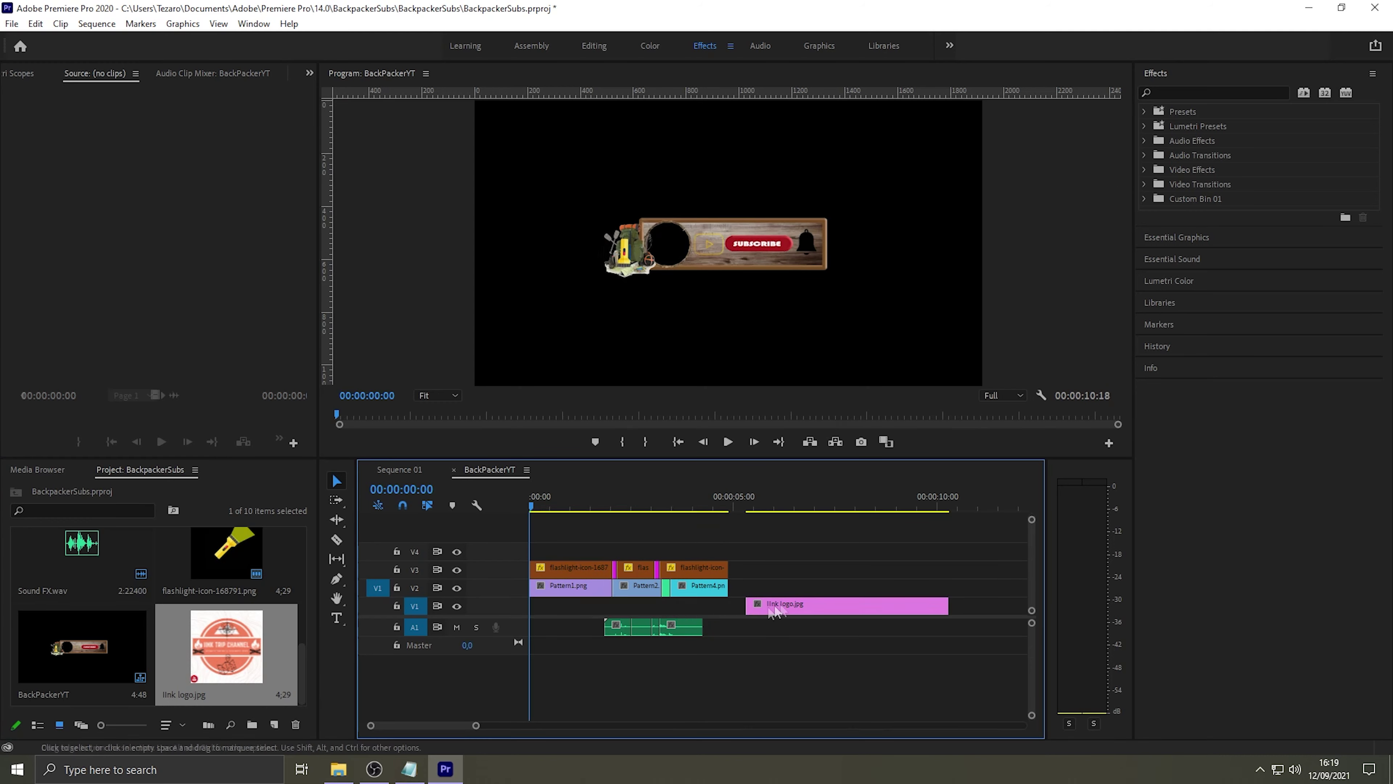
left_click_drag(932, 604, 734, 599)
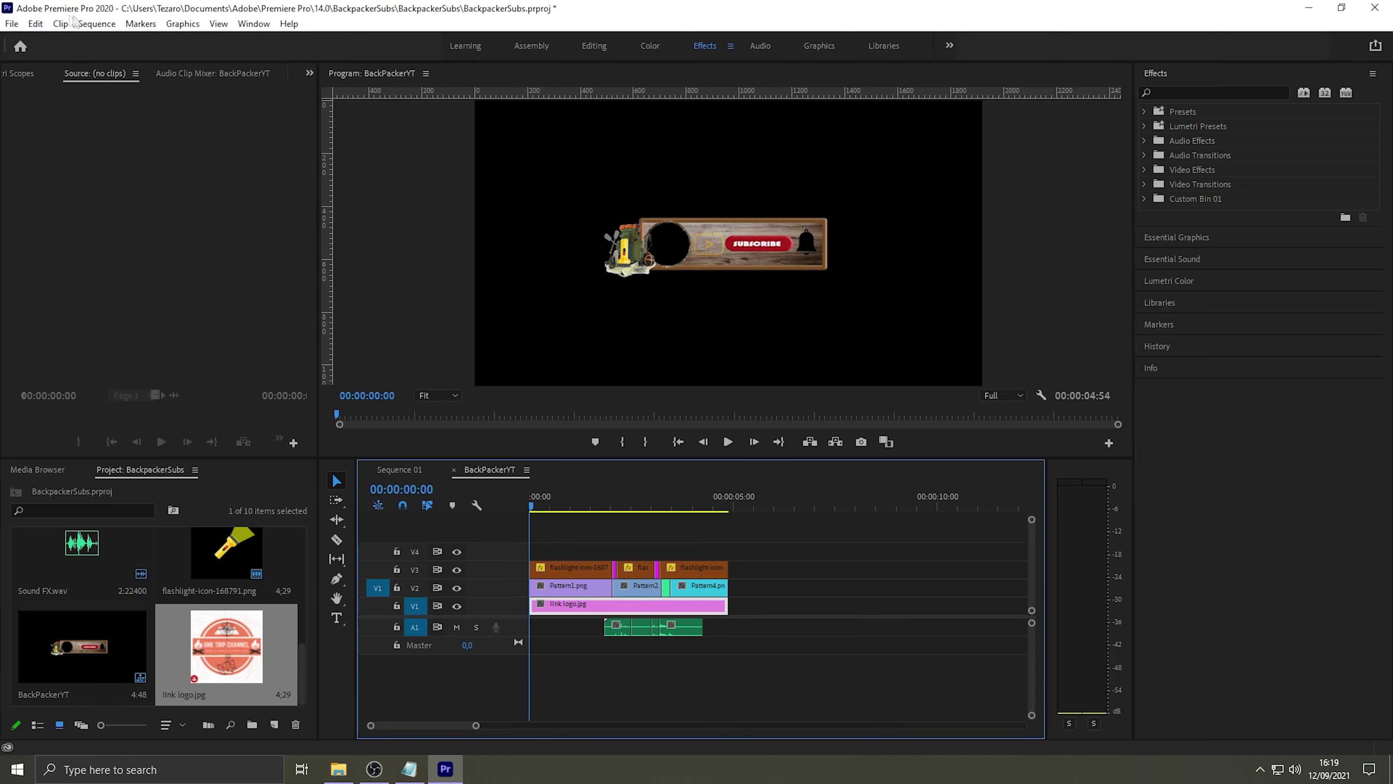
key("alt+shift+3")
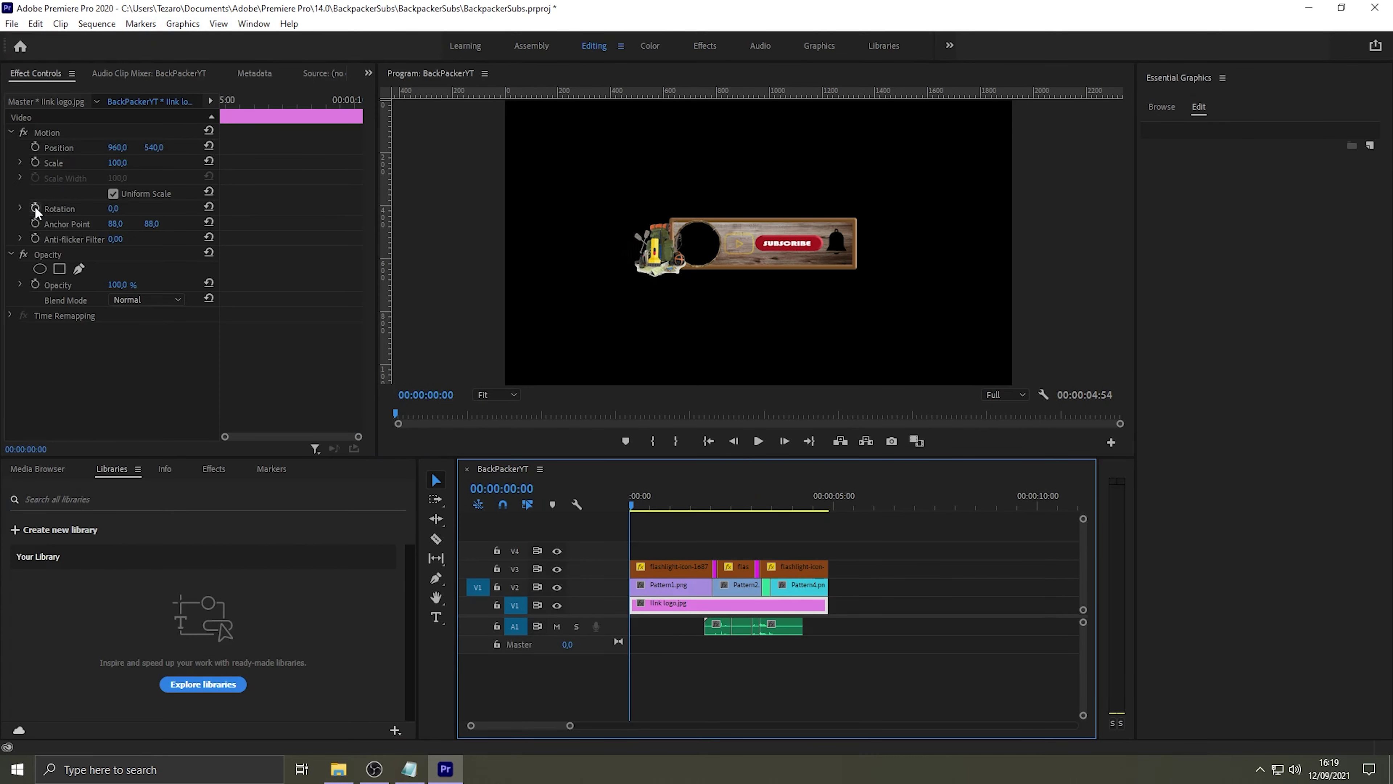
left_click_drag(100, 171, 158, 147)
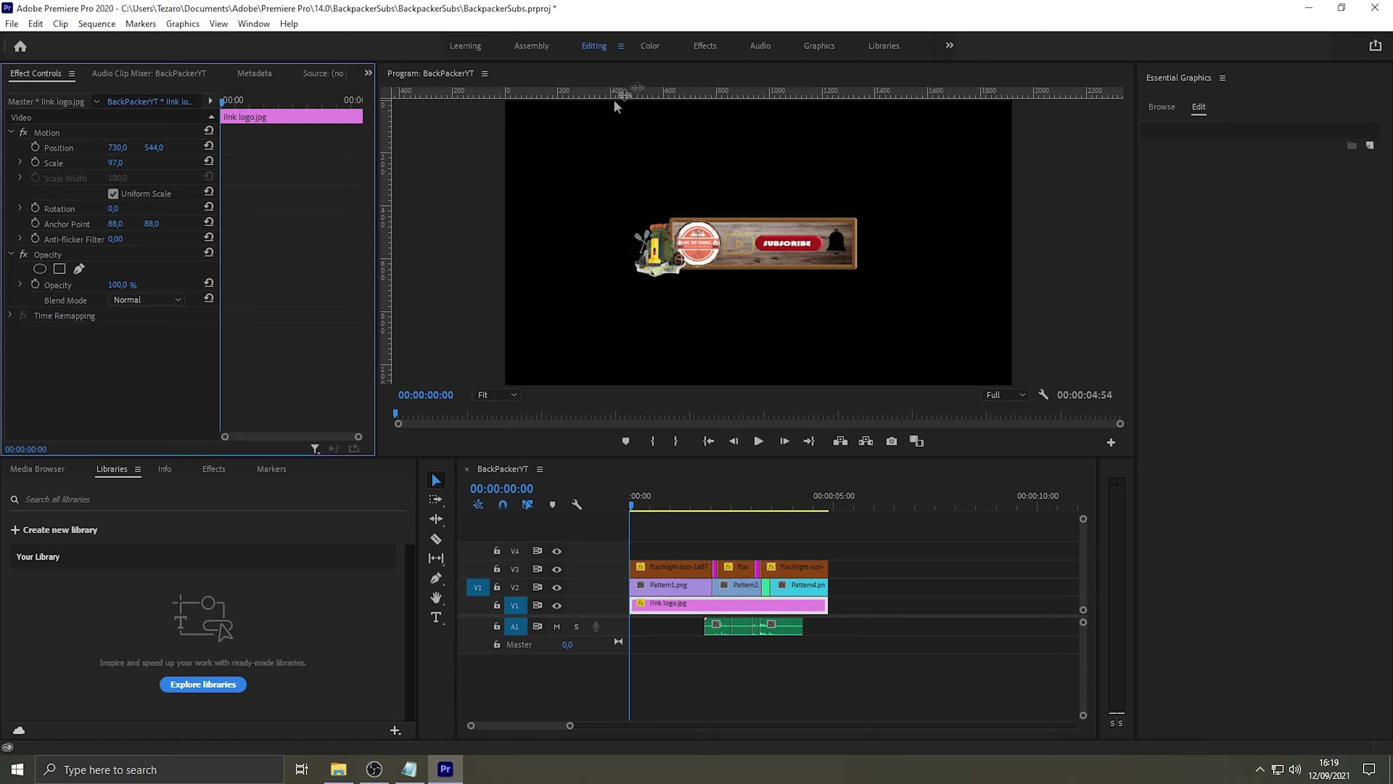
left_click(696, 47)
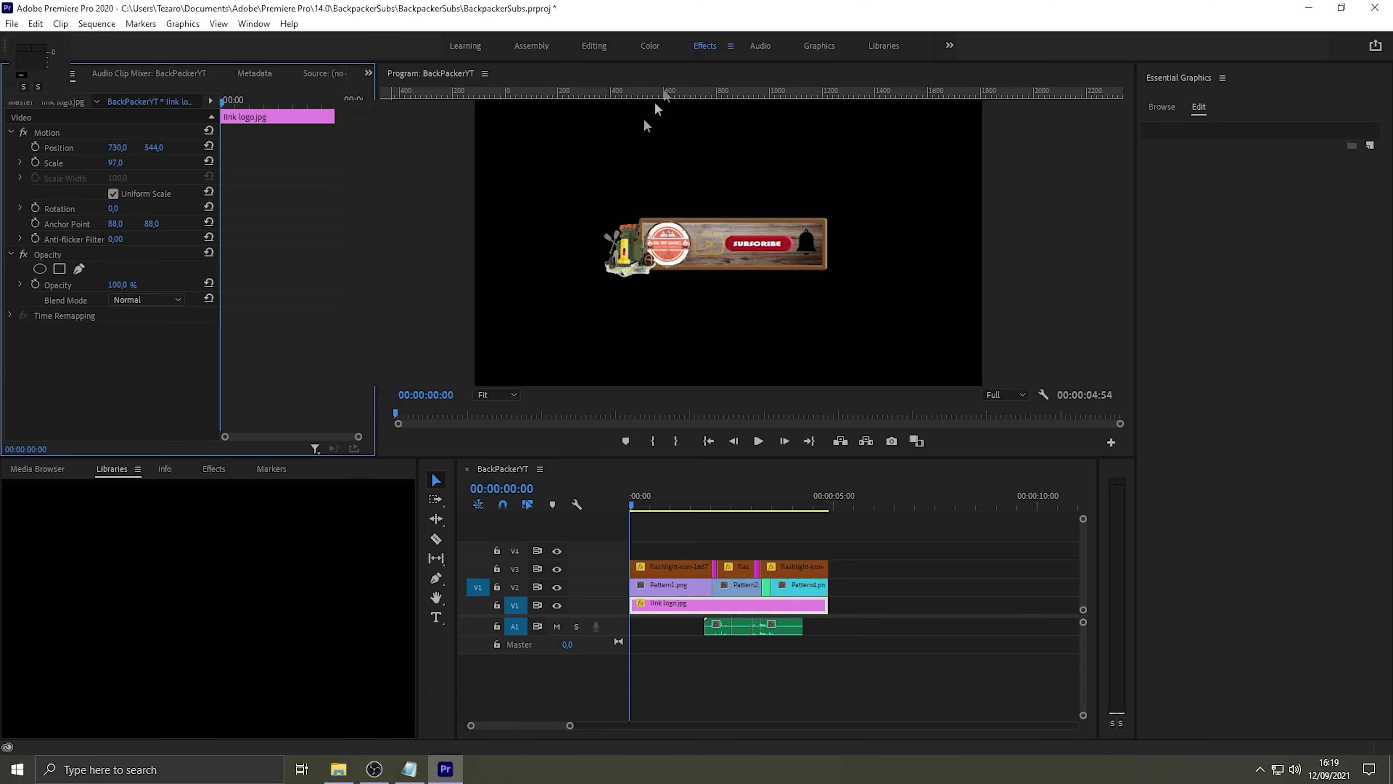
double_click(98, 575)
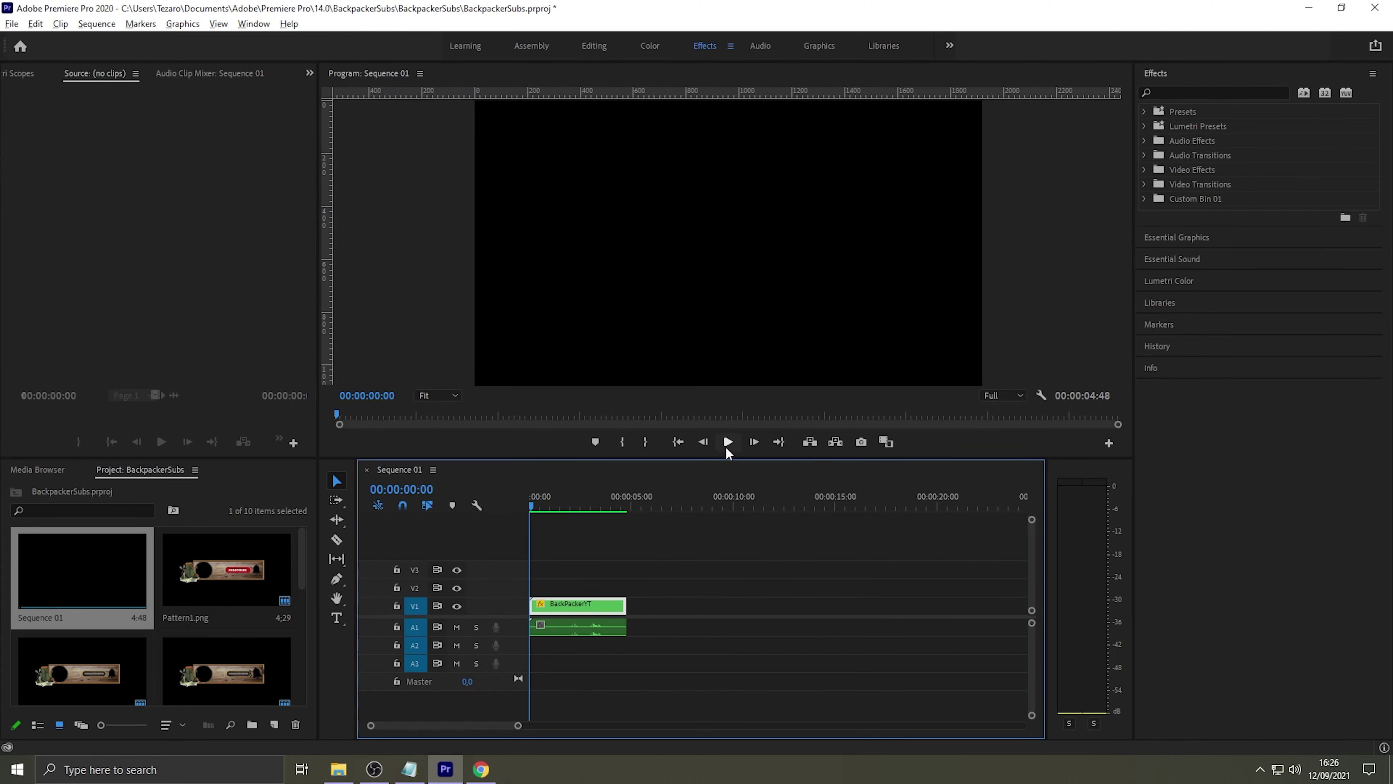
At 01:19, nudge the subscribe graphic's Position X right and lower its Scale Height.
left_click(727, 442)
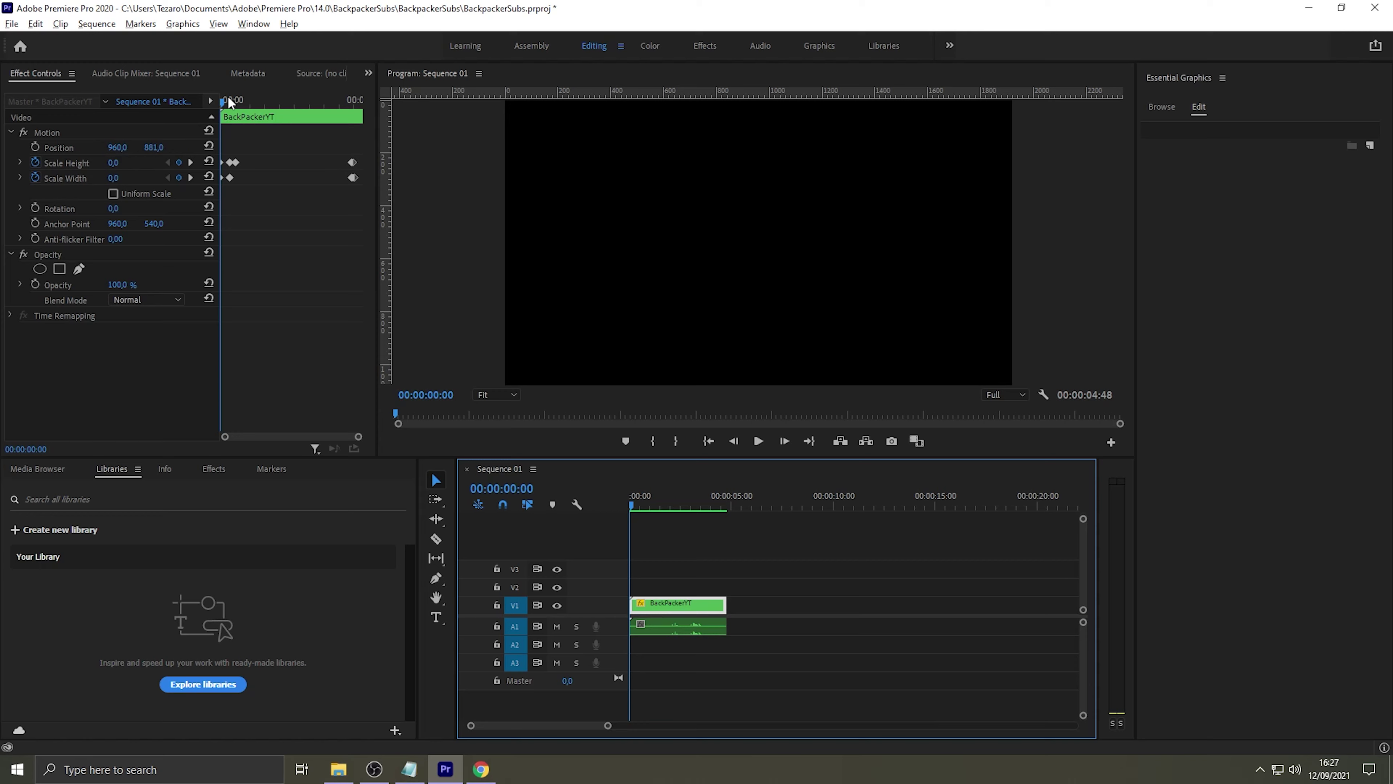
left_click_drag(229, 102, 260, 104)
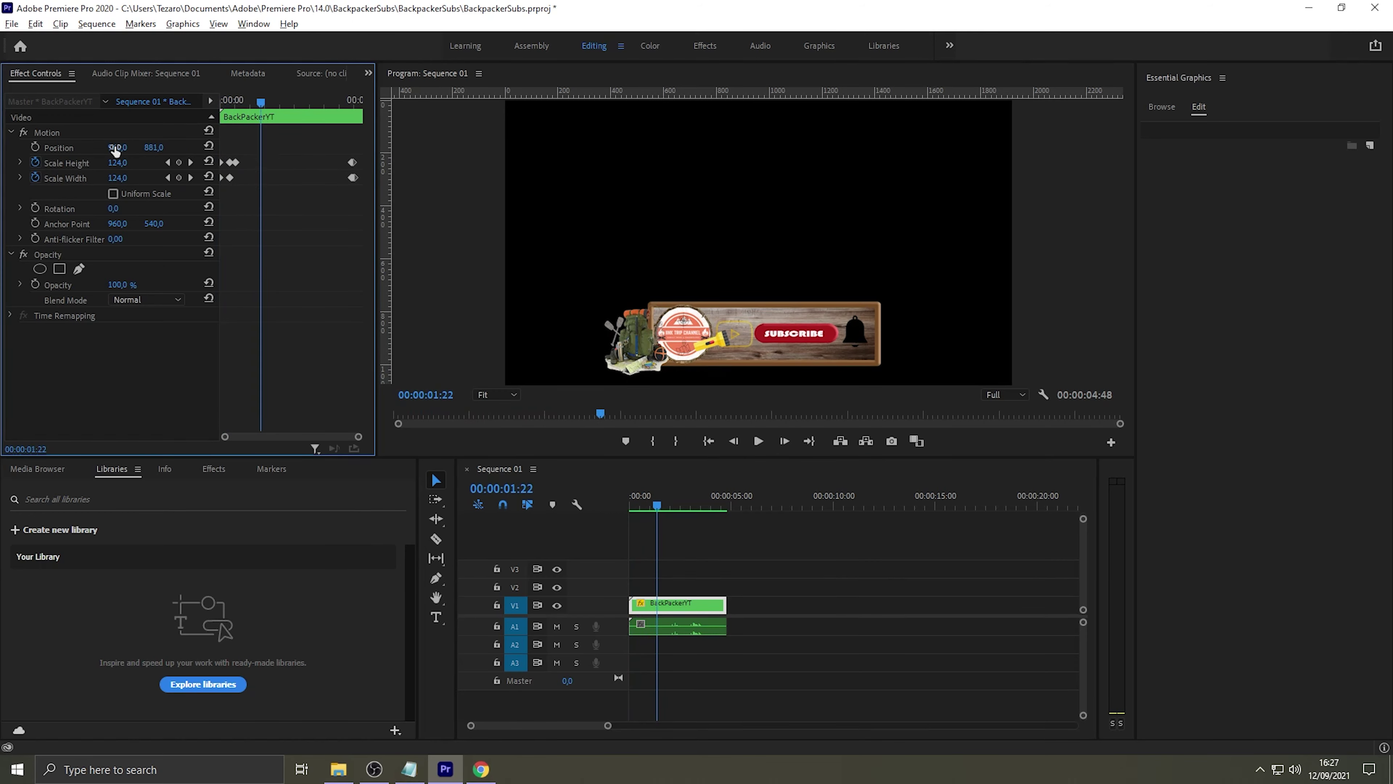
mouse_move(117, 147)
left_mouse_down()
mouse_move(146, 147)
mouse_move(110, 162)
left_mouse_up()
left_click_drag(631, 498, 667, 498)
Place the mixkit forest clip on V1 beneath BackPackerYT, scaled to 155.
left_click(617, 503)
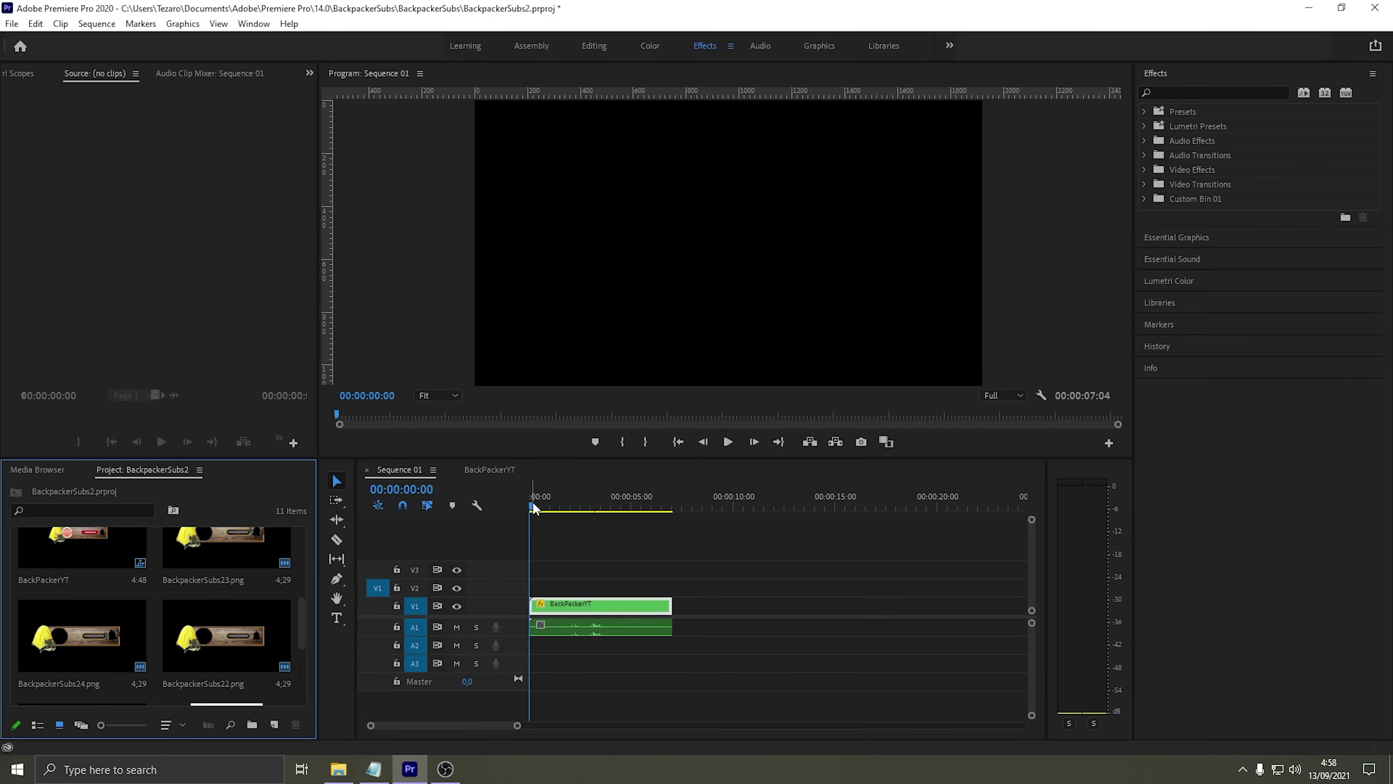
left_click(534, 506)
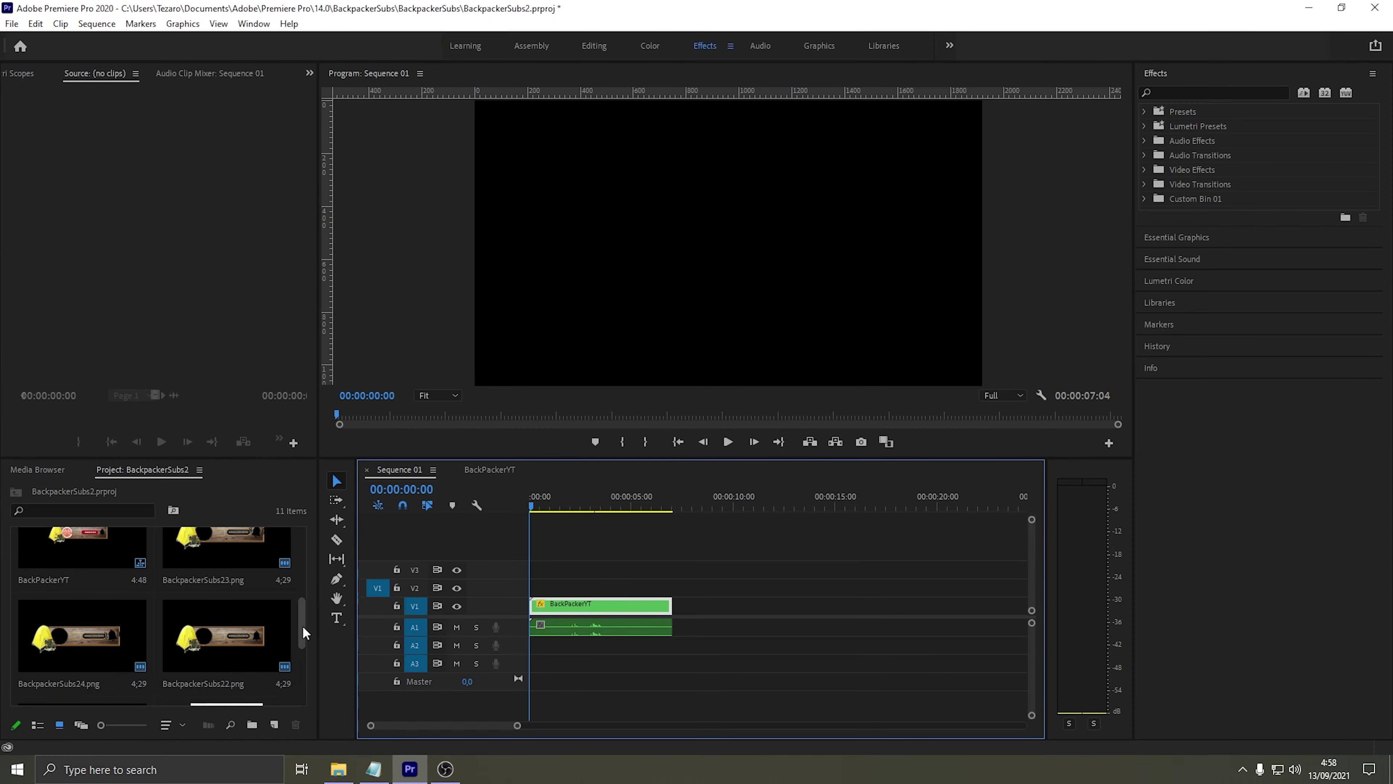
left_click_drag(303, 632, 301, 692)
left_click_drag(98, 648, 586, 603)
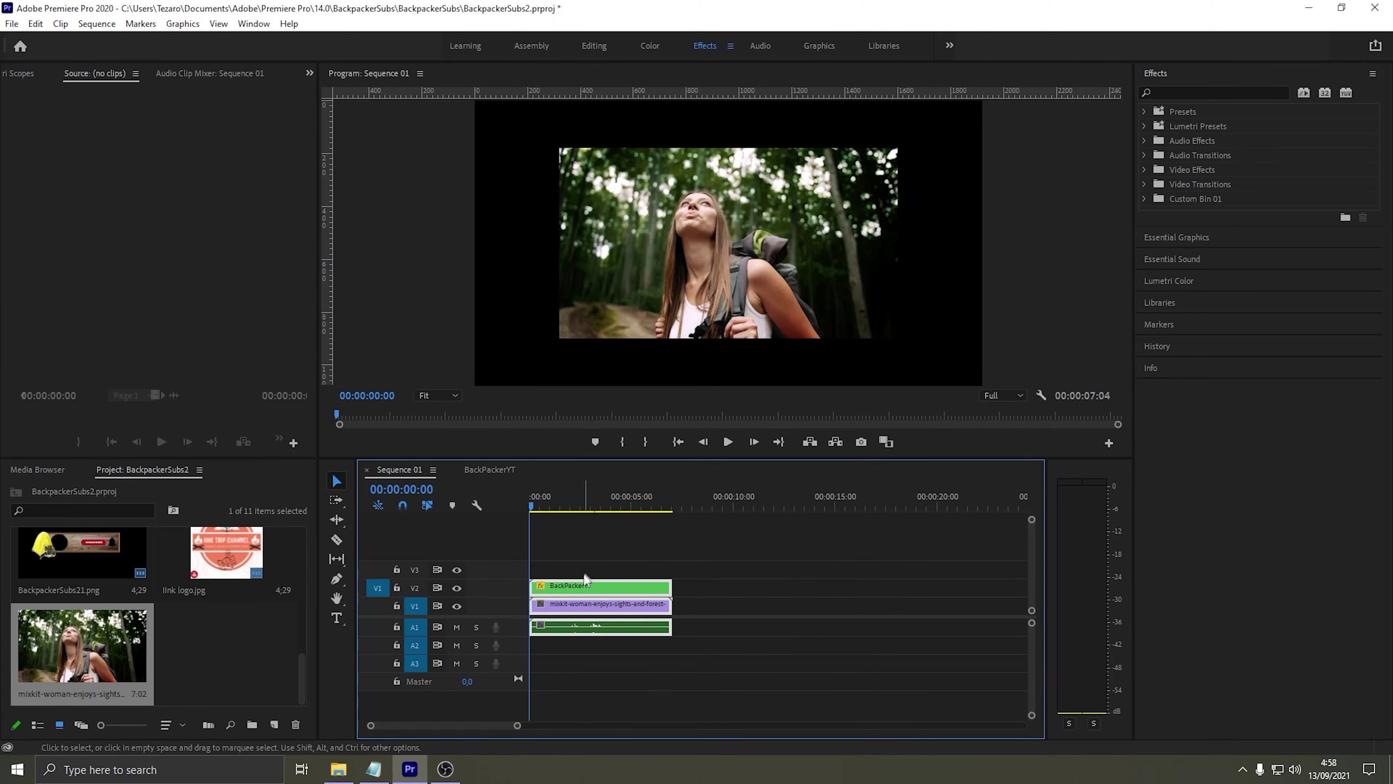
left_click(590, 607)
left_click(594, 46)
mouse_move(117, 163)
left_mouse_down()
mouse_move(150, 162)
mouse_move(112, 163)
left_mouse_up()
Preview the sequence, render In to Out, and play the rendered result from the start.
left_click(615, 495)
key("space")
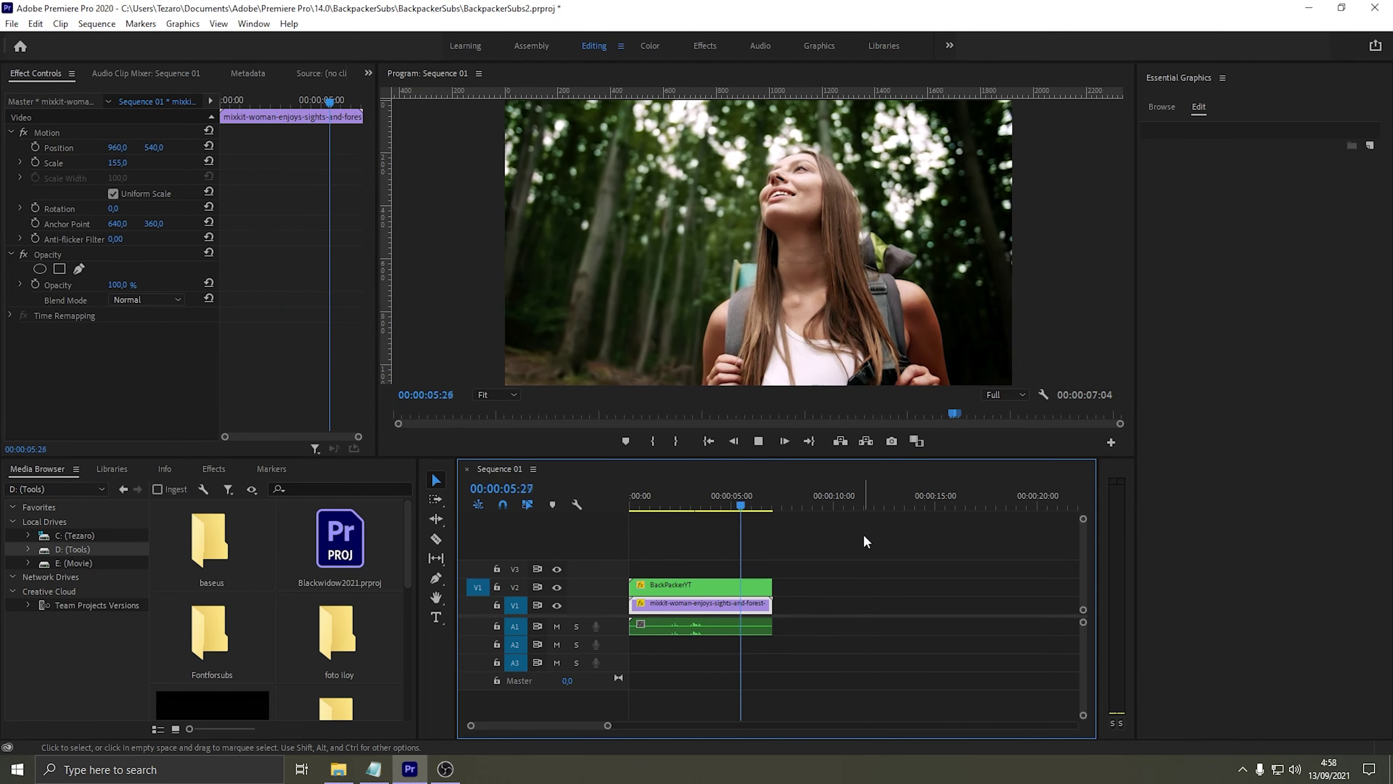
mouse_move(773, 506)
left_mouse_down()
mouse_move(586, 522)
mouse_move(773, 507)
left_mouse_up()
key("=")
key("=")
left_click(96, 24)
left_click(113, 75)
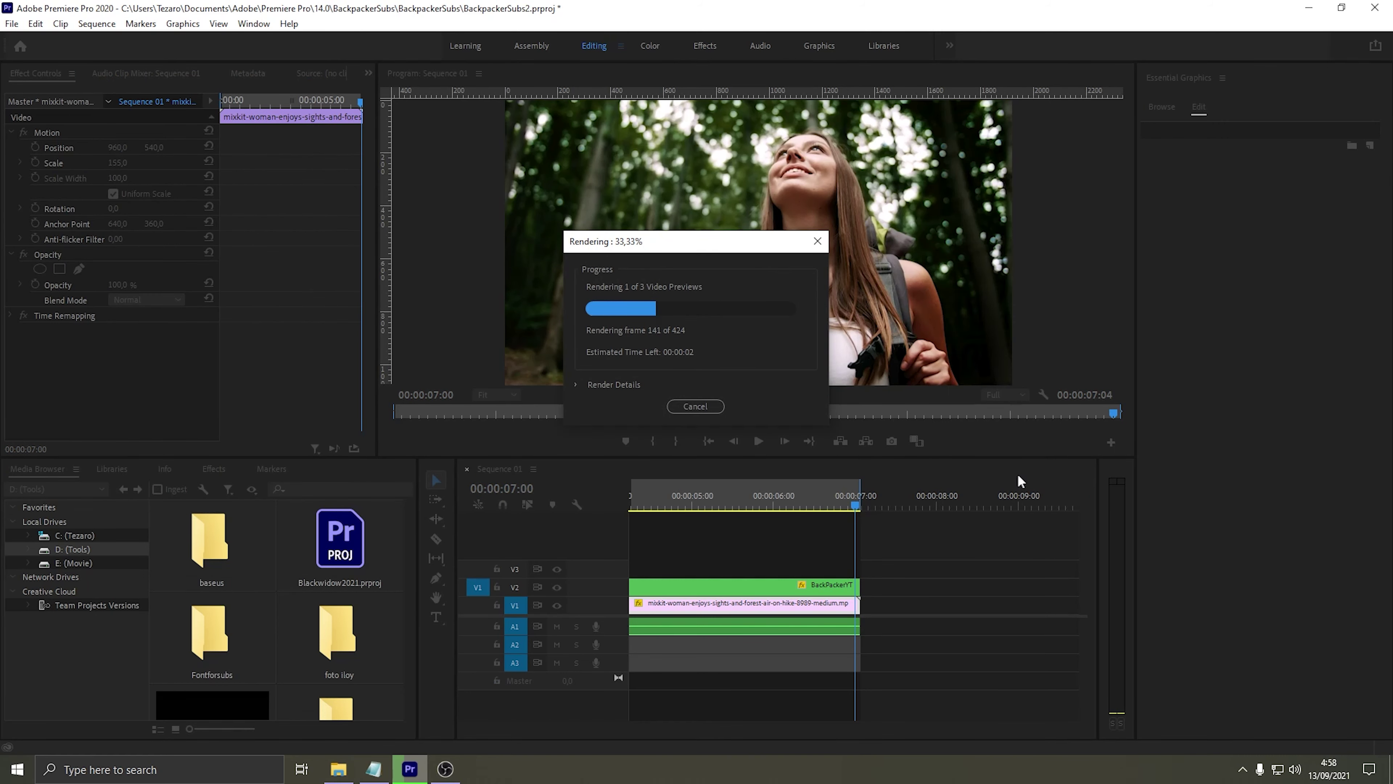
right_click(781, 494)
key("minus")
key("minus")
key("minus")
key("Home")
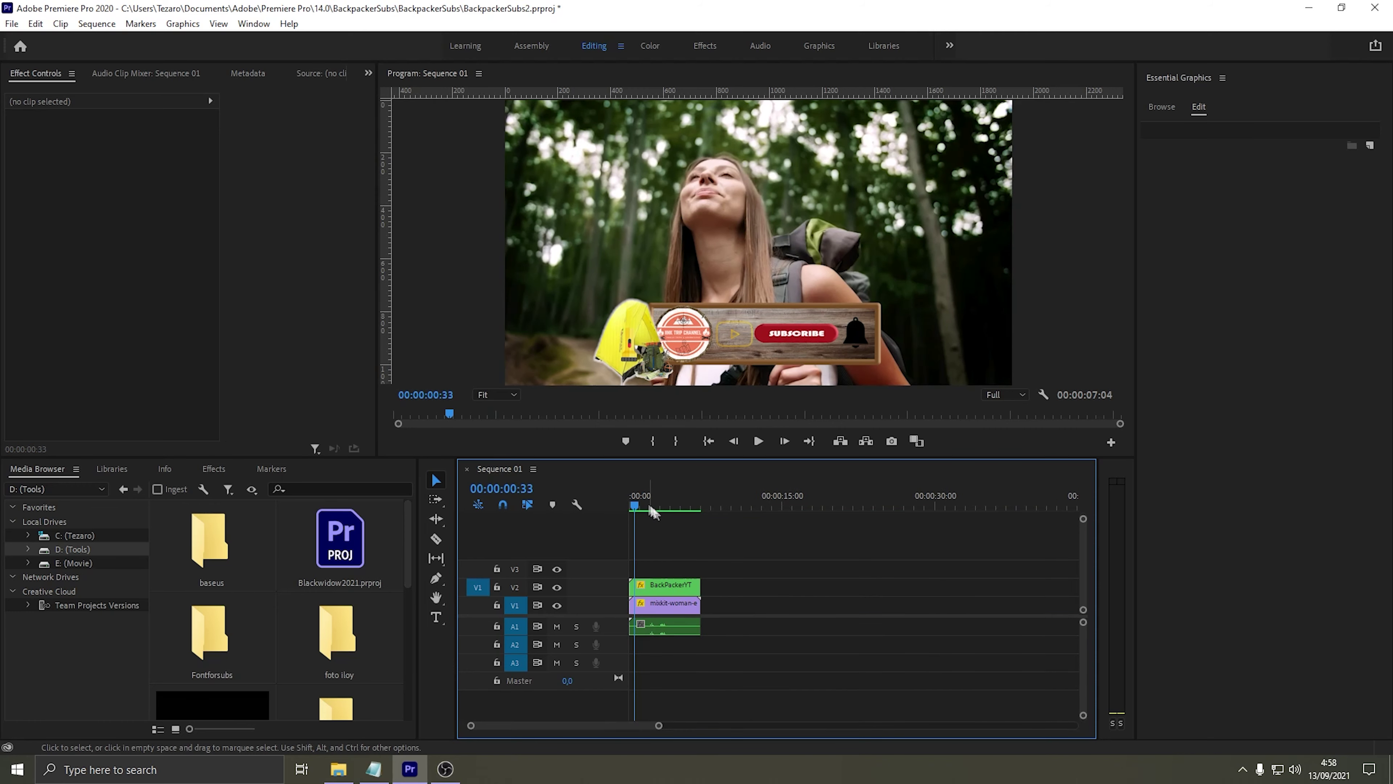
key("space")
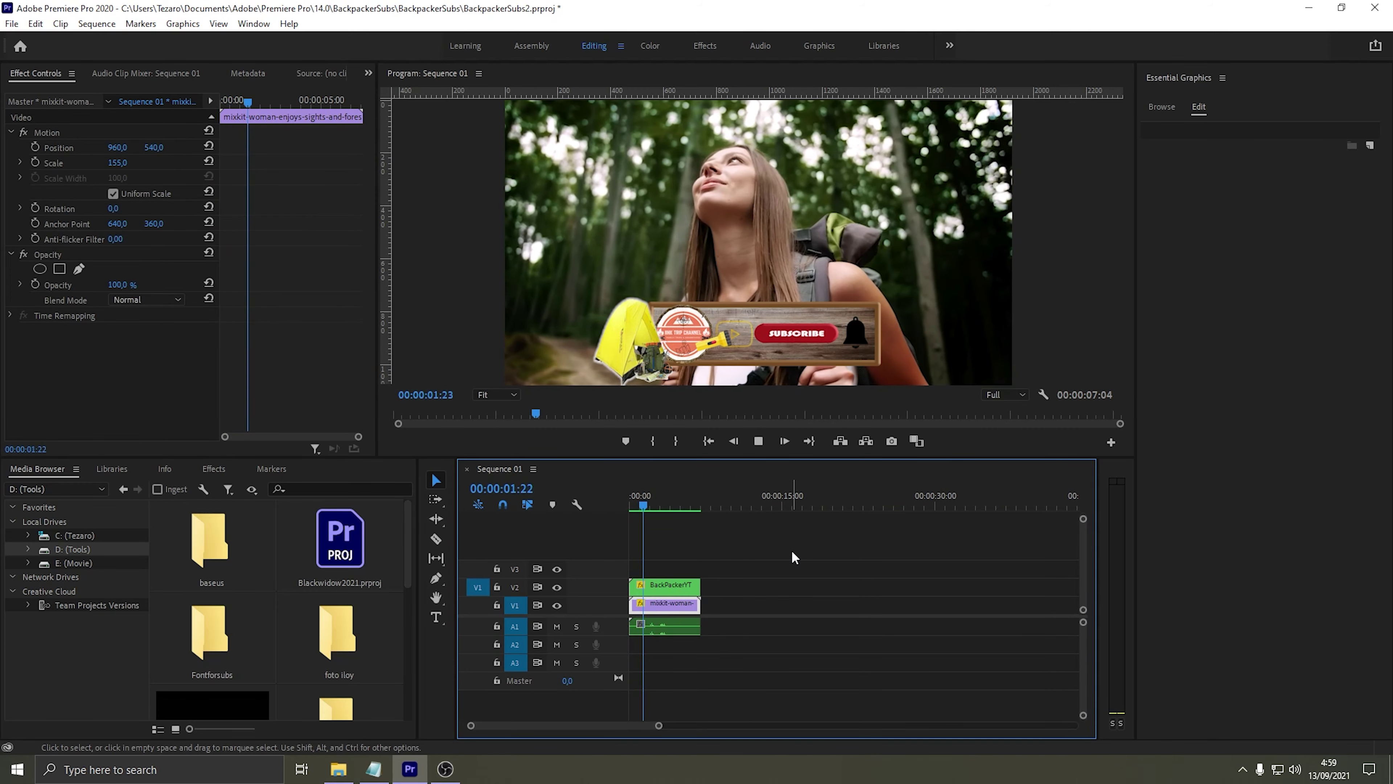